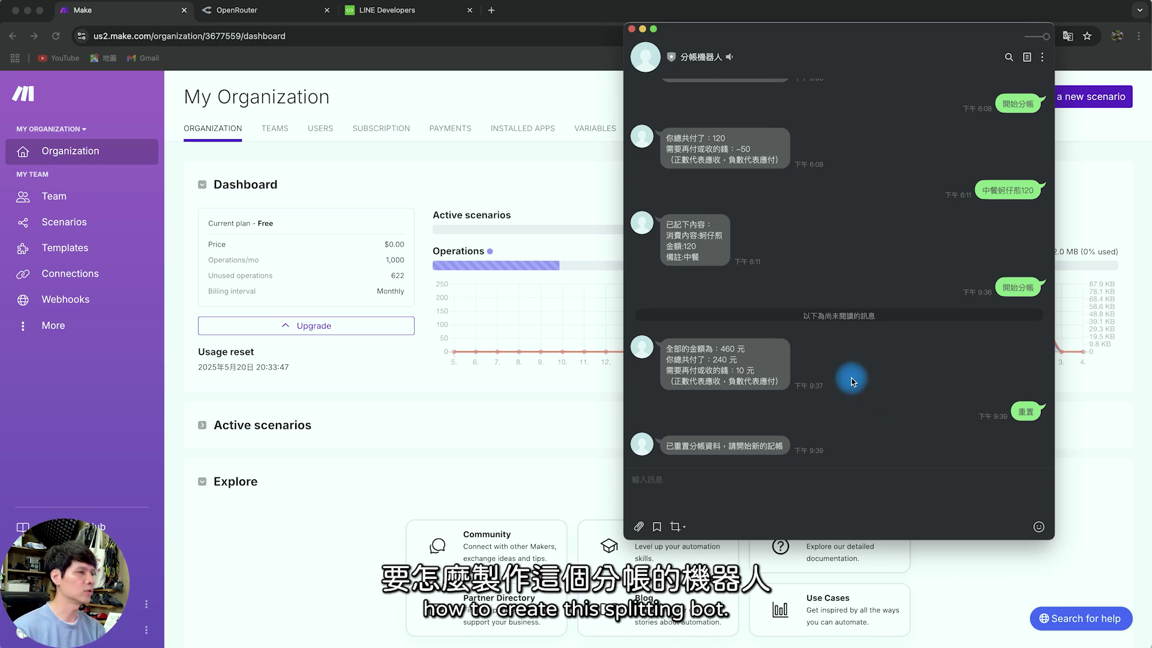
# - Close the bot's chat window and create a new scenario in the organization
pyautogui.press('super+w')
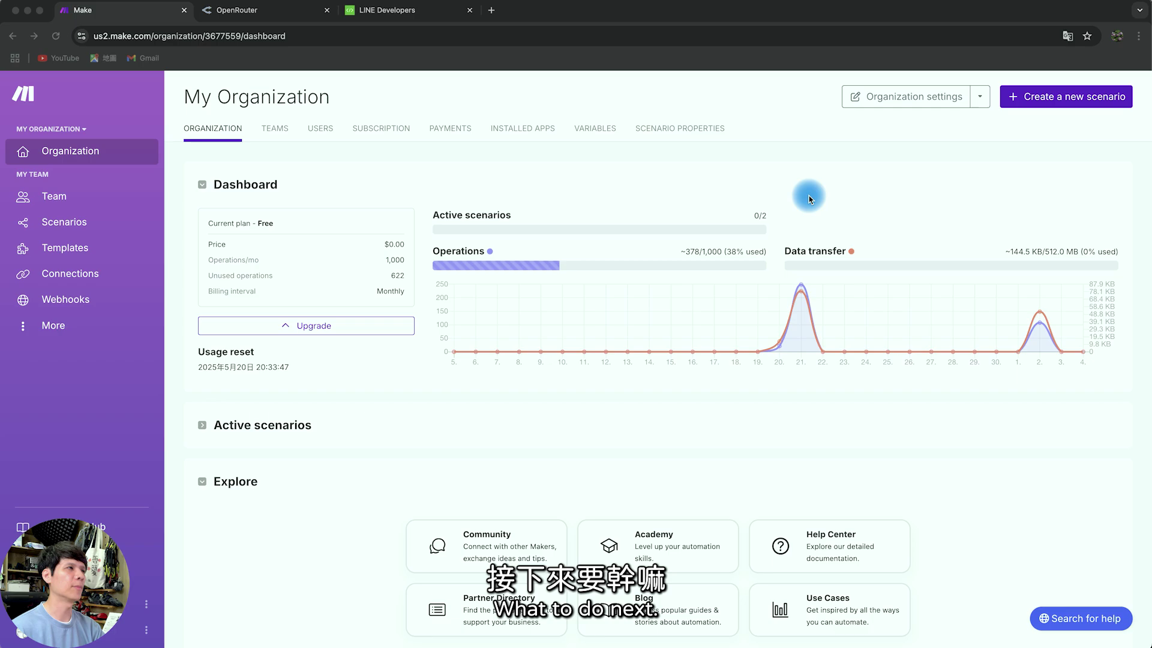
pyautogui.click(1077, 96)
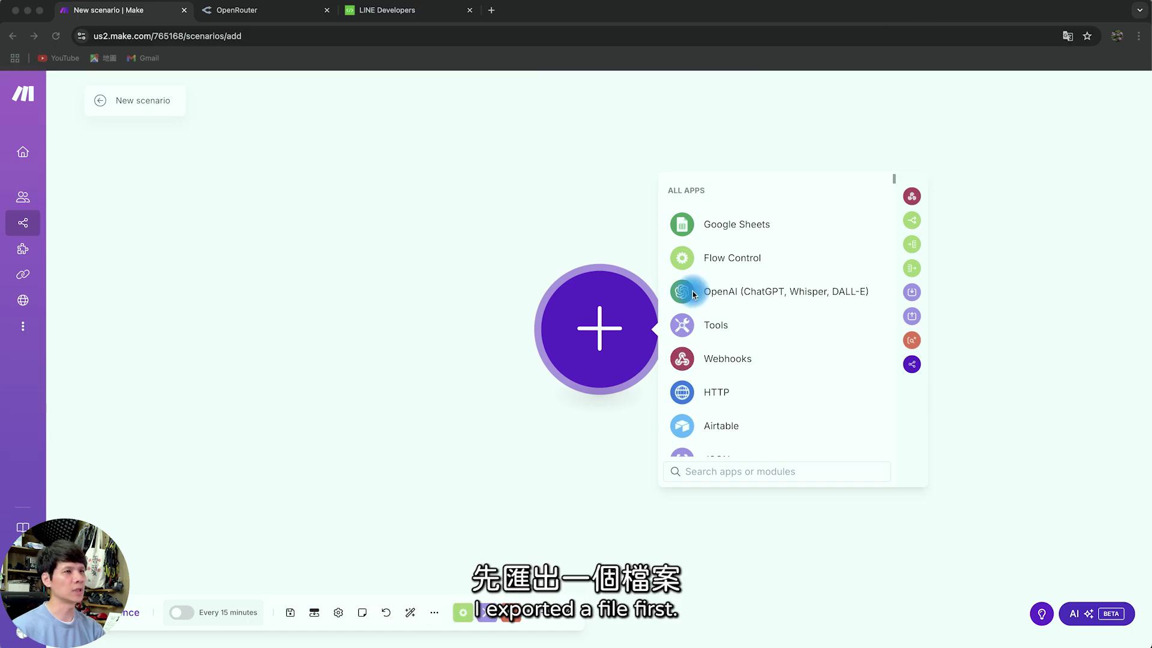
pyautogui.click(378, 301)
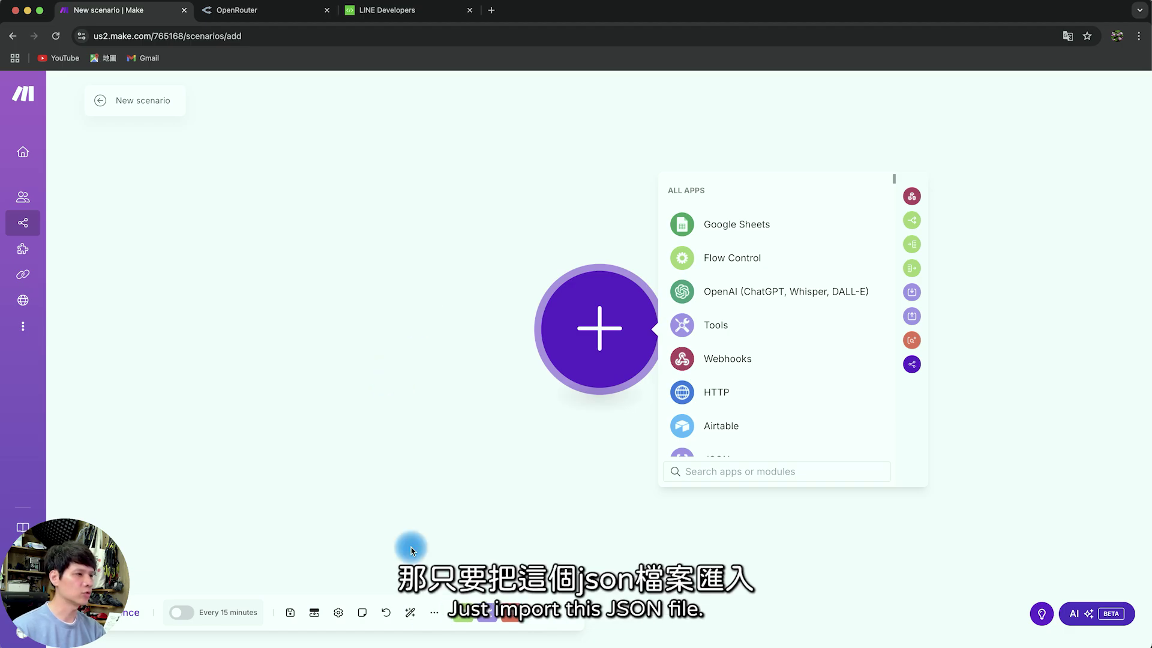
pyautogui.click(427, 561)
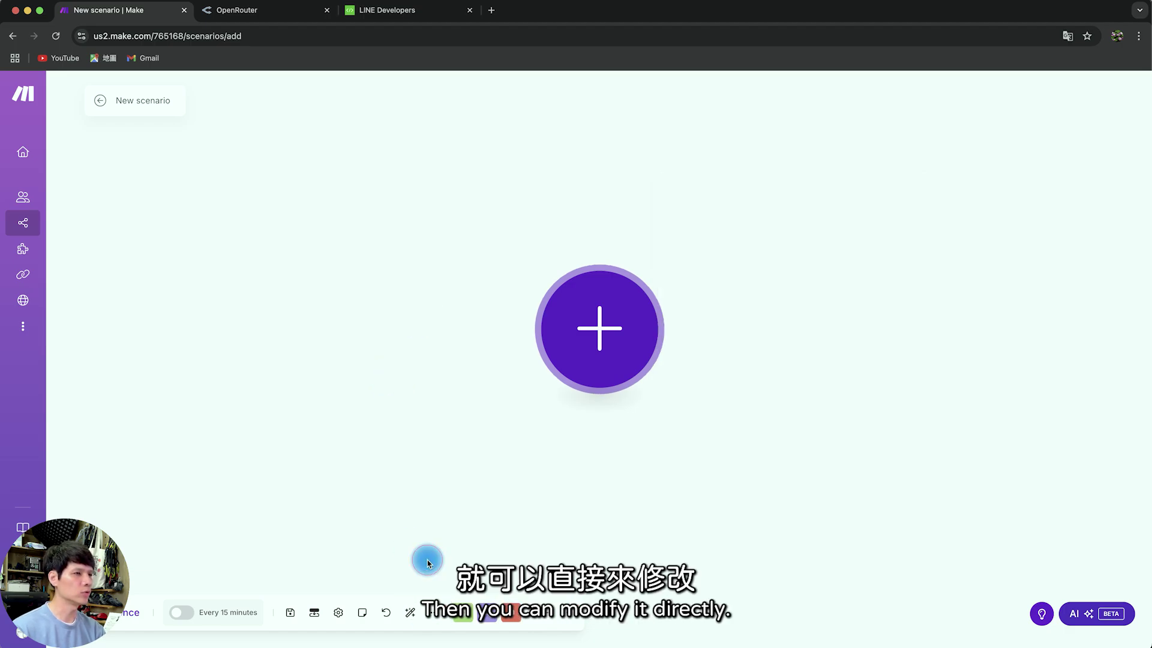
# - Import the blueprint file "blueprint (2).json" into the new scenario
pyautogui.click(434, 616)
pyautogui.click(376, 590)
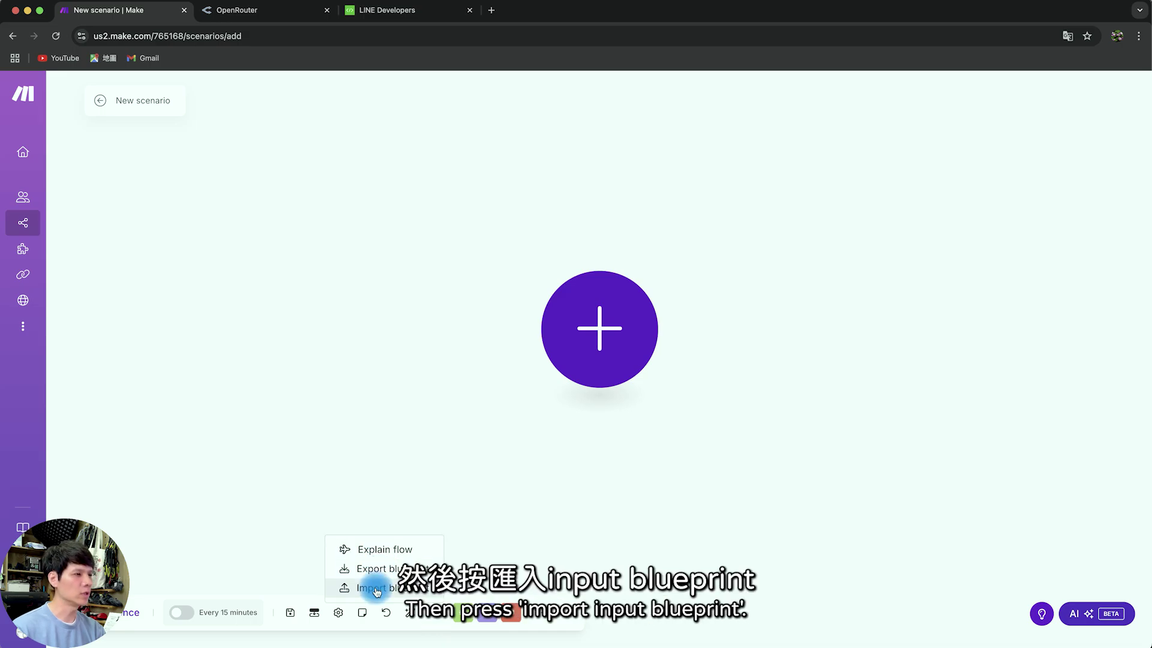
pyautogui.click(487, 366)
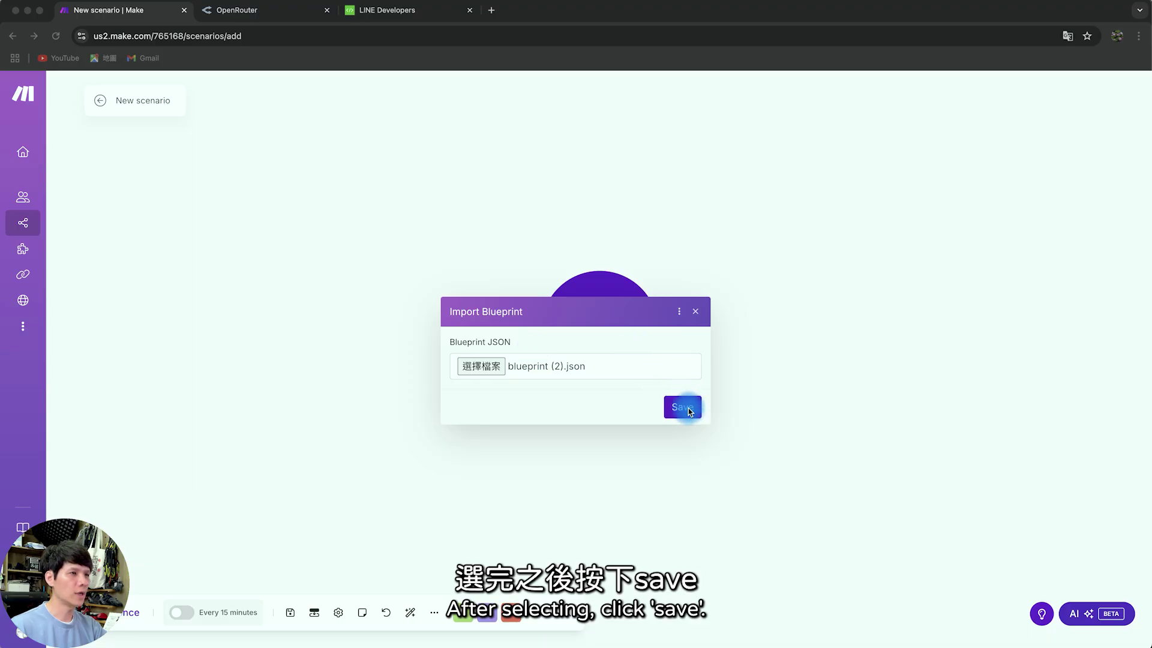
pyautogui.click(681, 409)
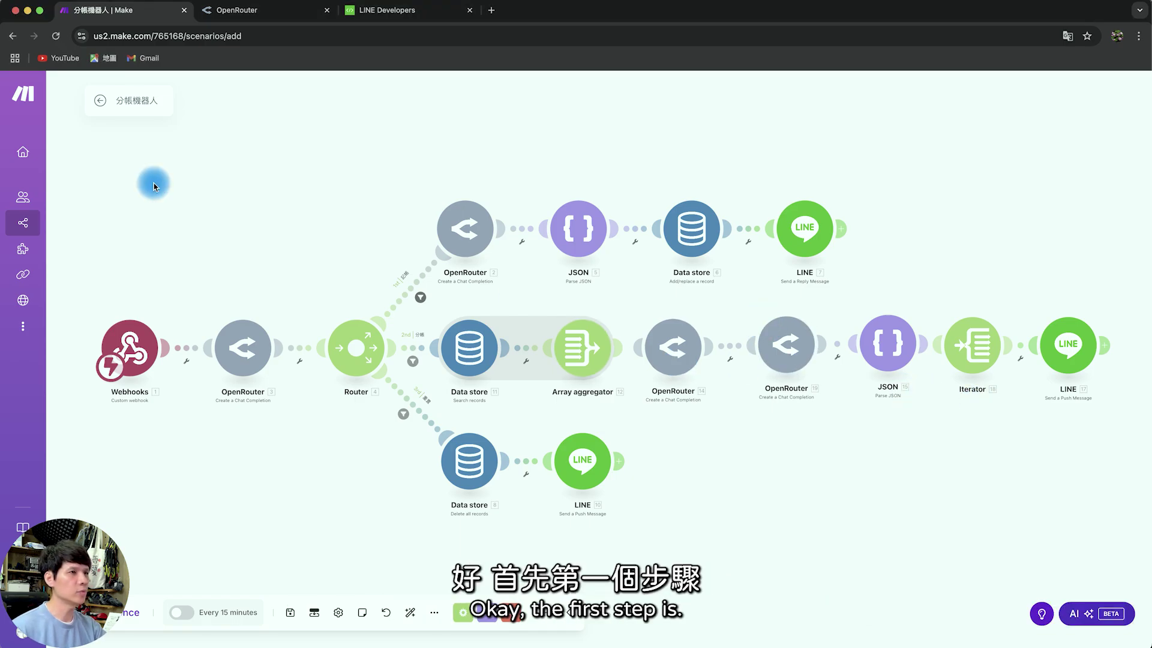
# - Create a webhook named 分帳 for the Webhooks module, copy its address and save the module
pyautogui.click(137, 349)
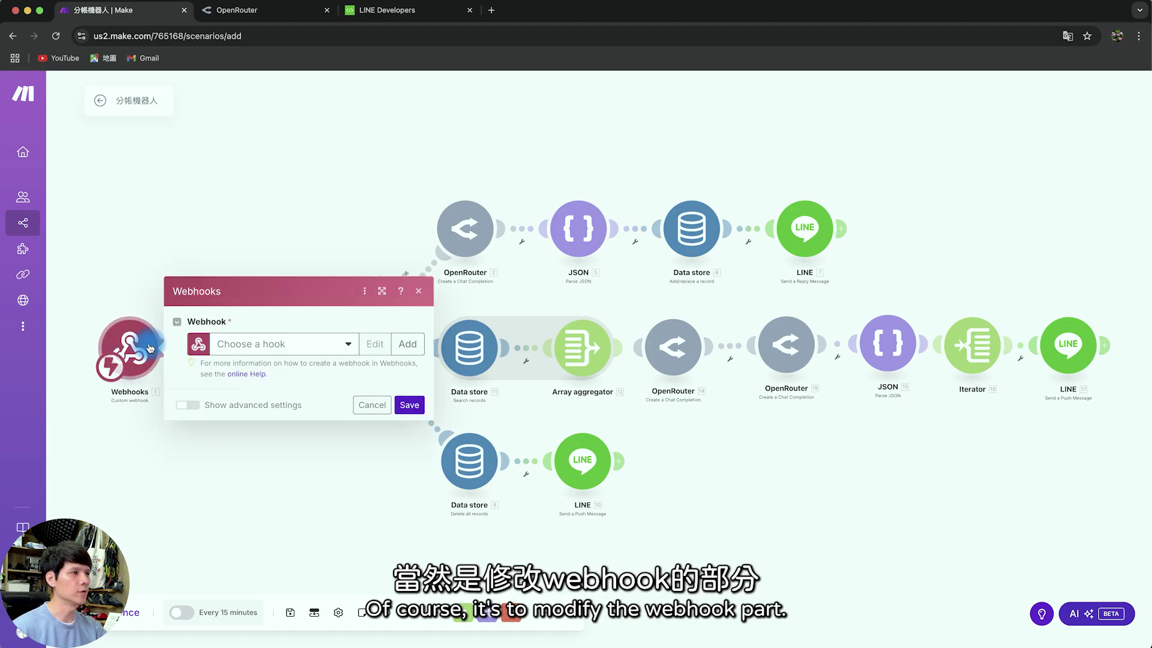
pyautogui.click(407, 344)
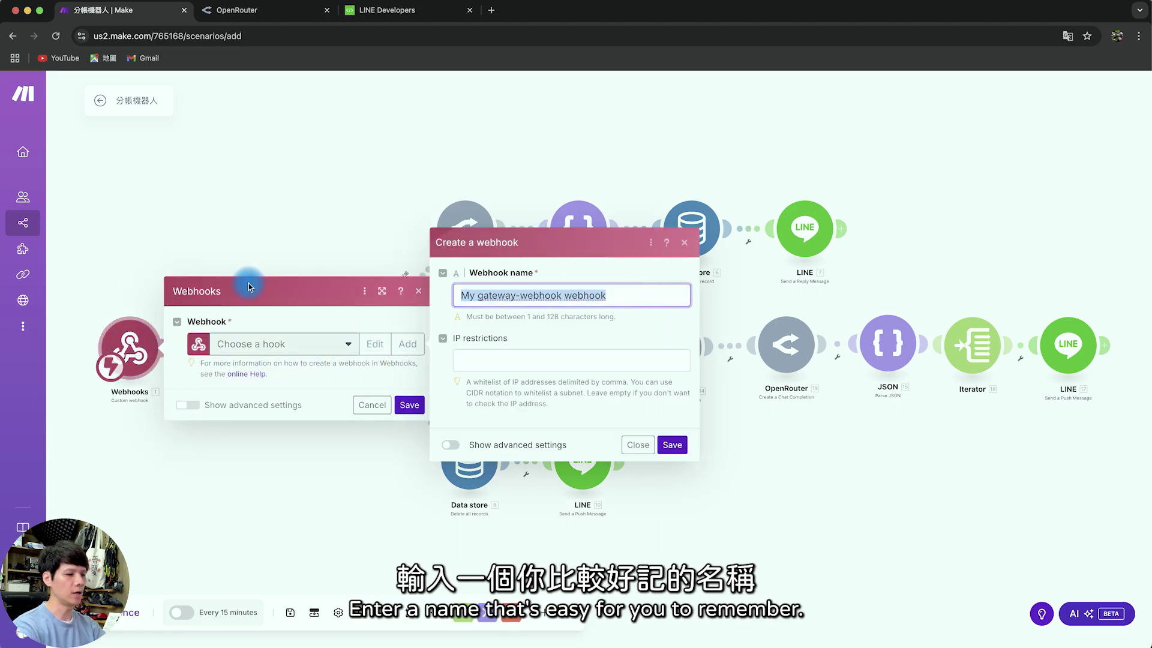
pyautogui.write('分帳')
pyautogui.click(672, 444)
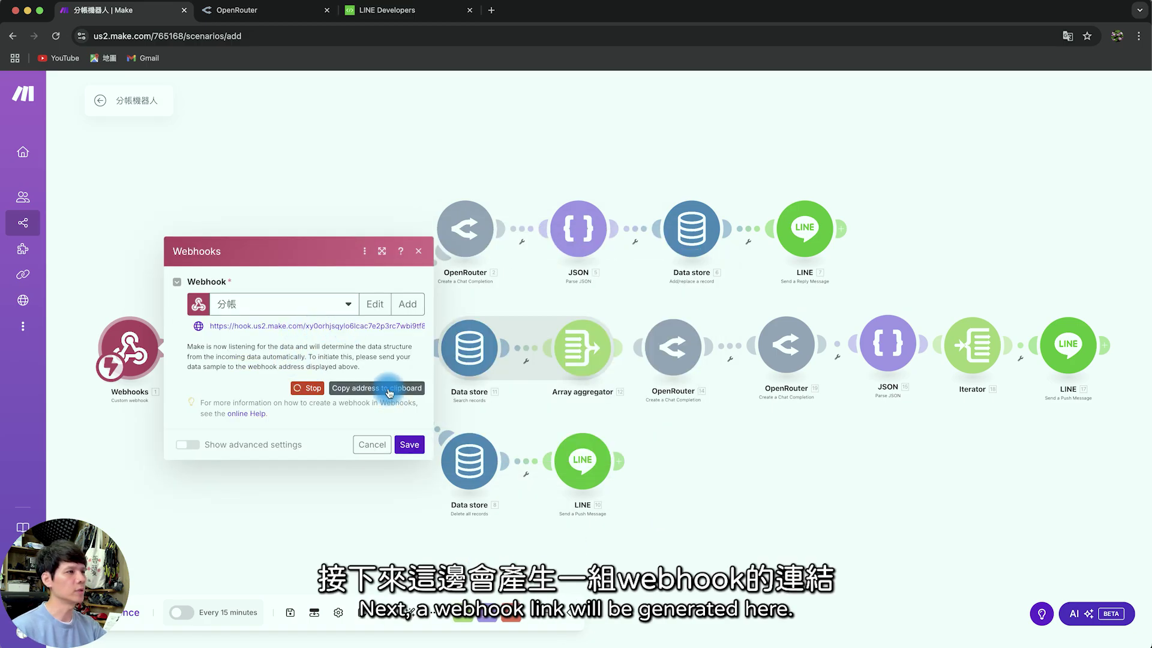
pyautogui.click(390, 388)
pyautogui.click(409, 444)
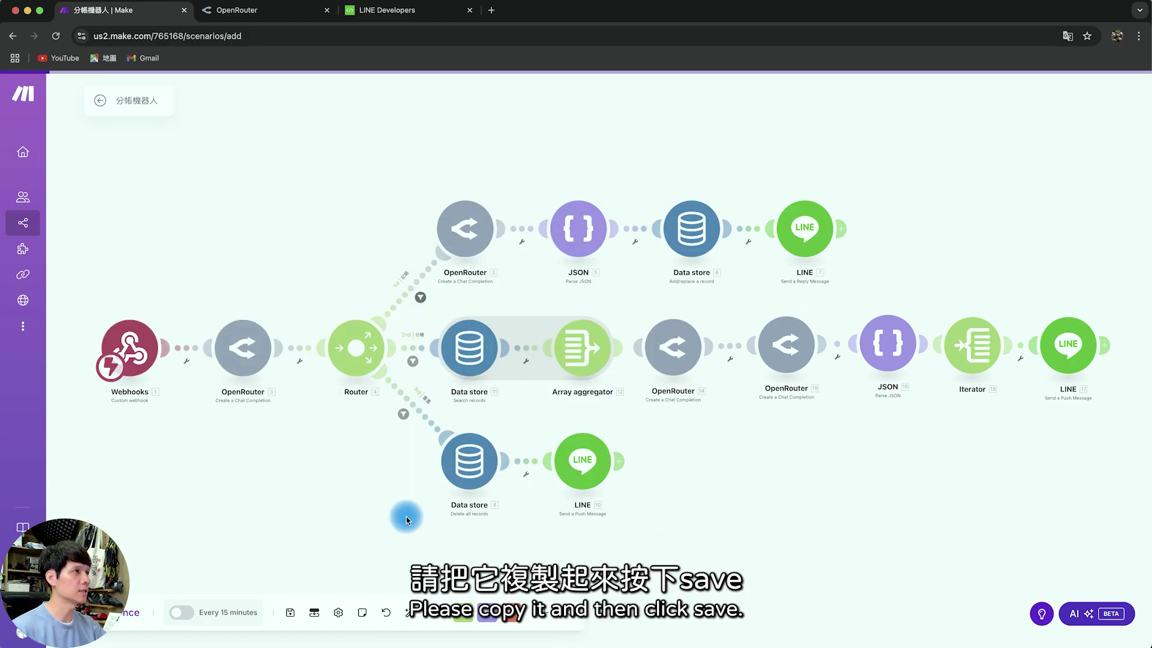
# - Switch to the LINE Developers console and create a new provider named sharemoney
pyautogui.click(432, 10)
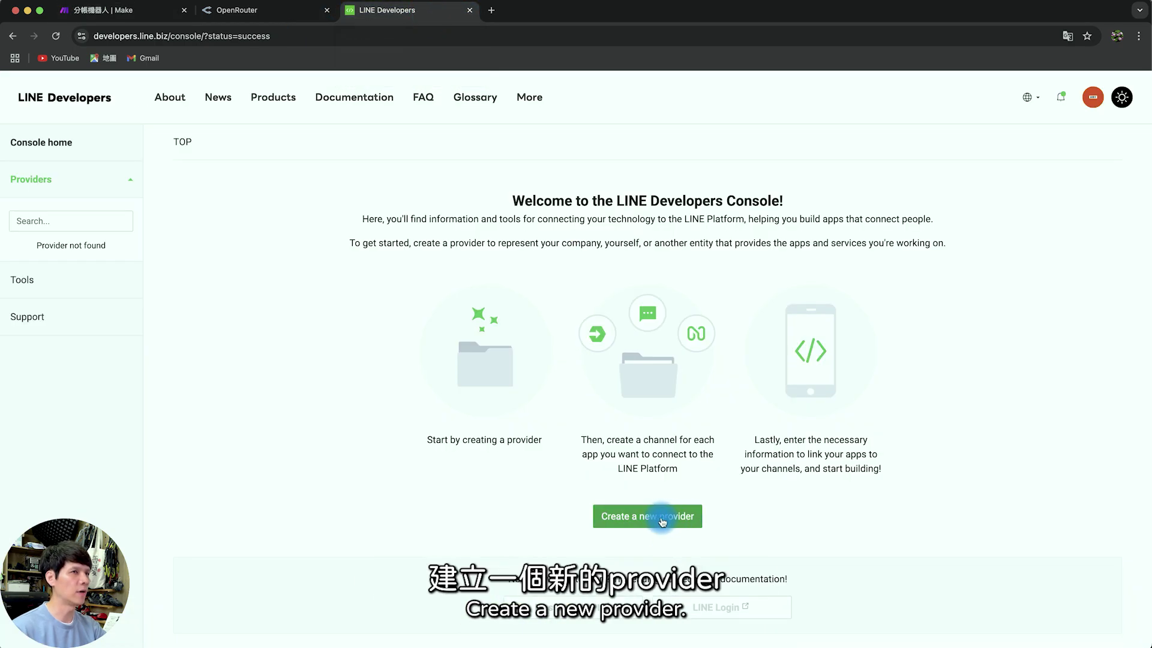
pyautogui.click(639, 518)
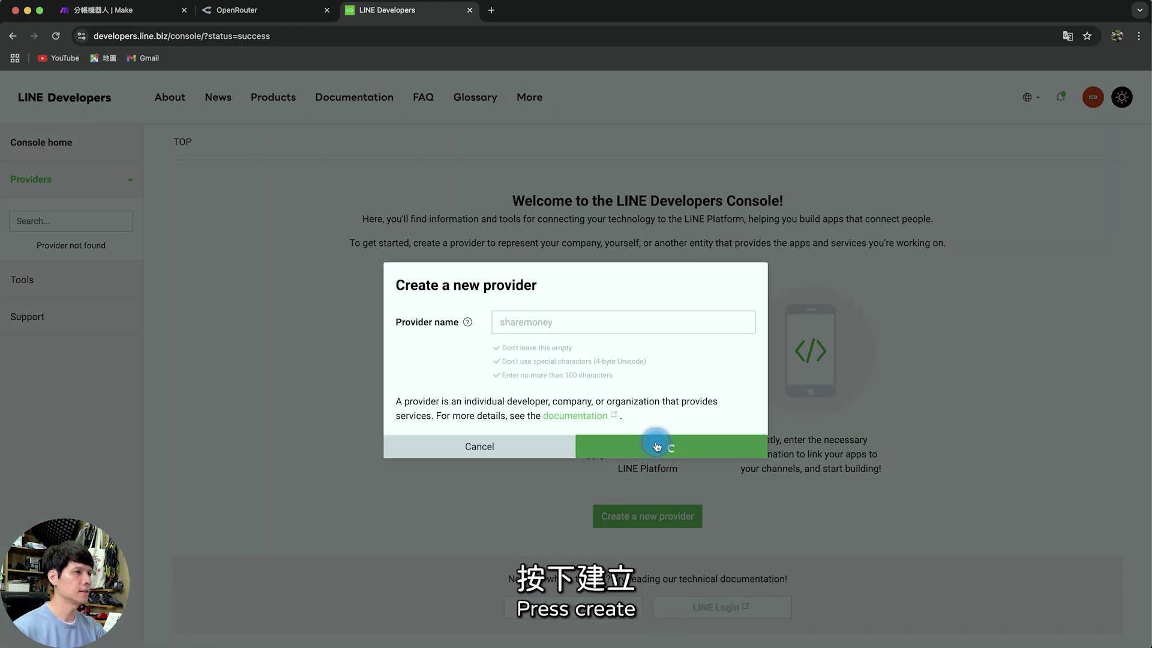
pyautogui.click(666, 444)
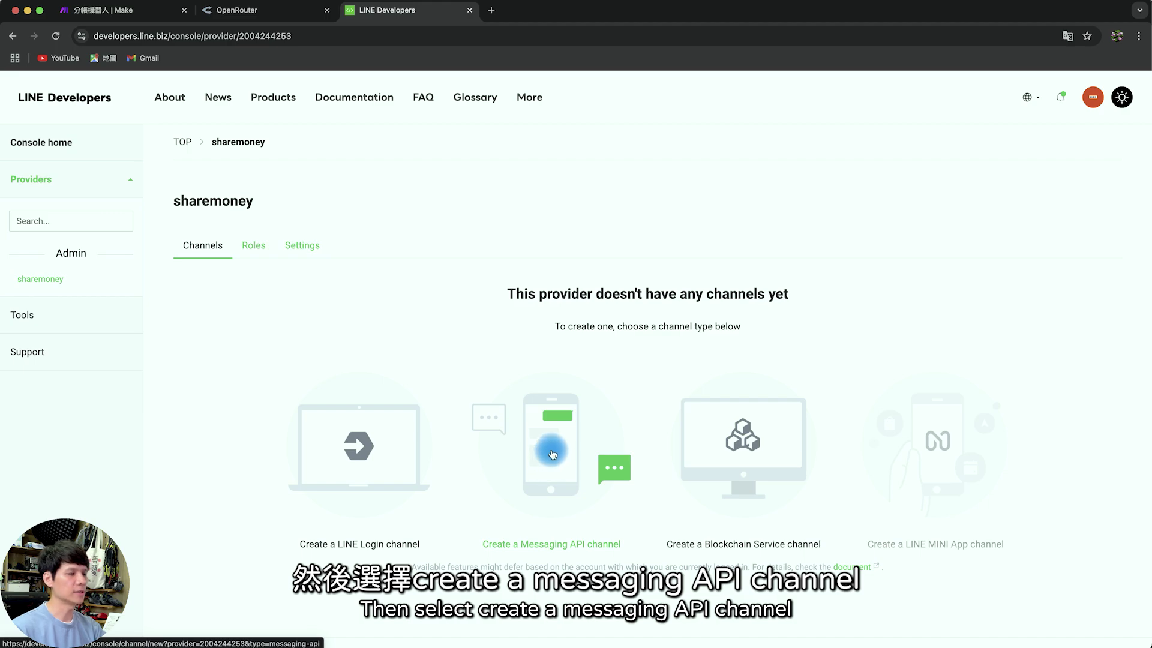
# - Create a LINE Official Account named 分帳管理機器人 for a Messaging API channel, with the contact e-mail and business type 購物、零售 / 飾品、珠寶
pyautogui.click(551, 461)
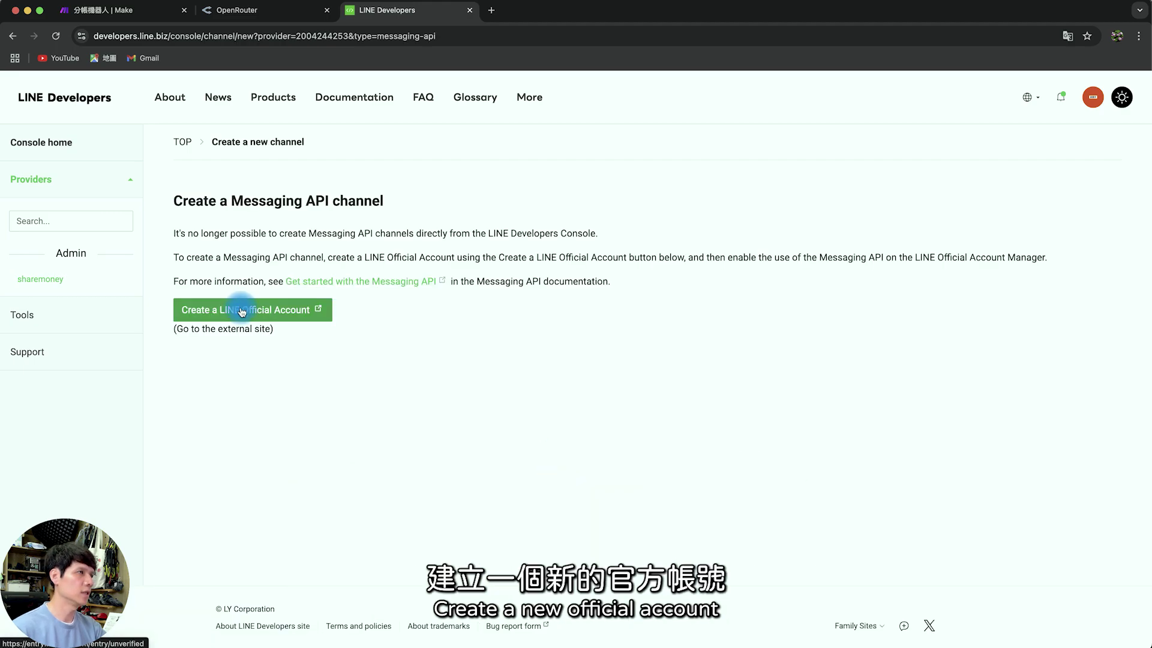
pyautogui.click(240, 310)
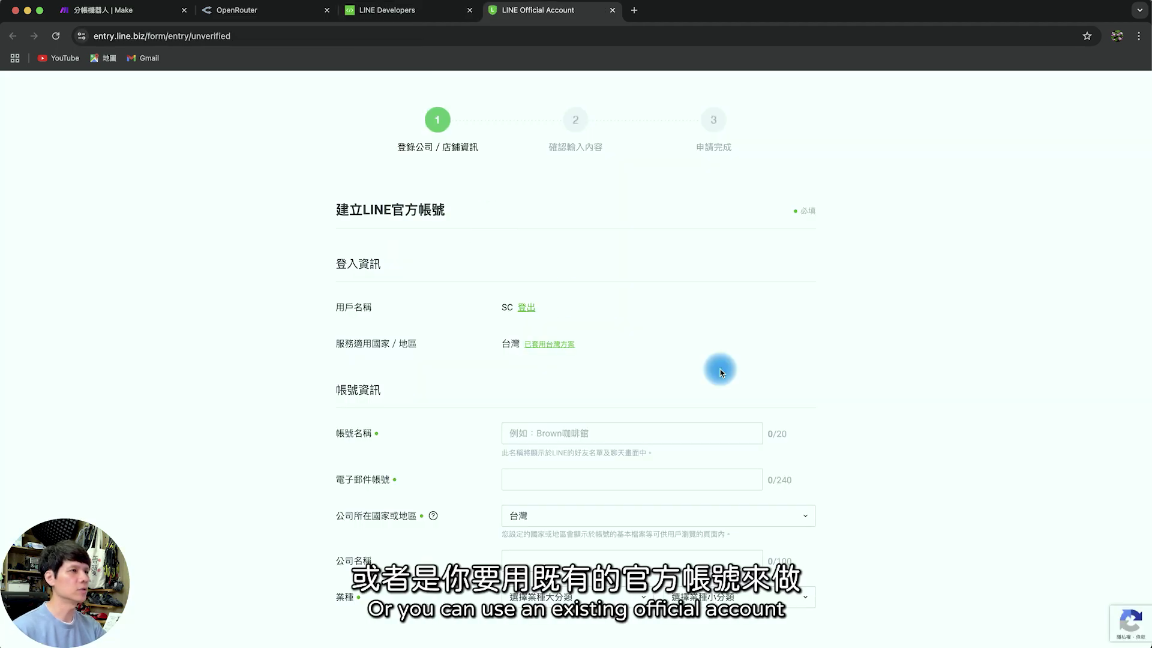
pyautogui.scroll(-2, 727, 396)
pyautogui.click(667, 371)
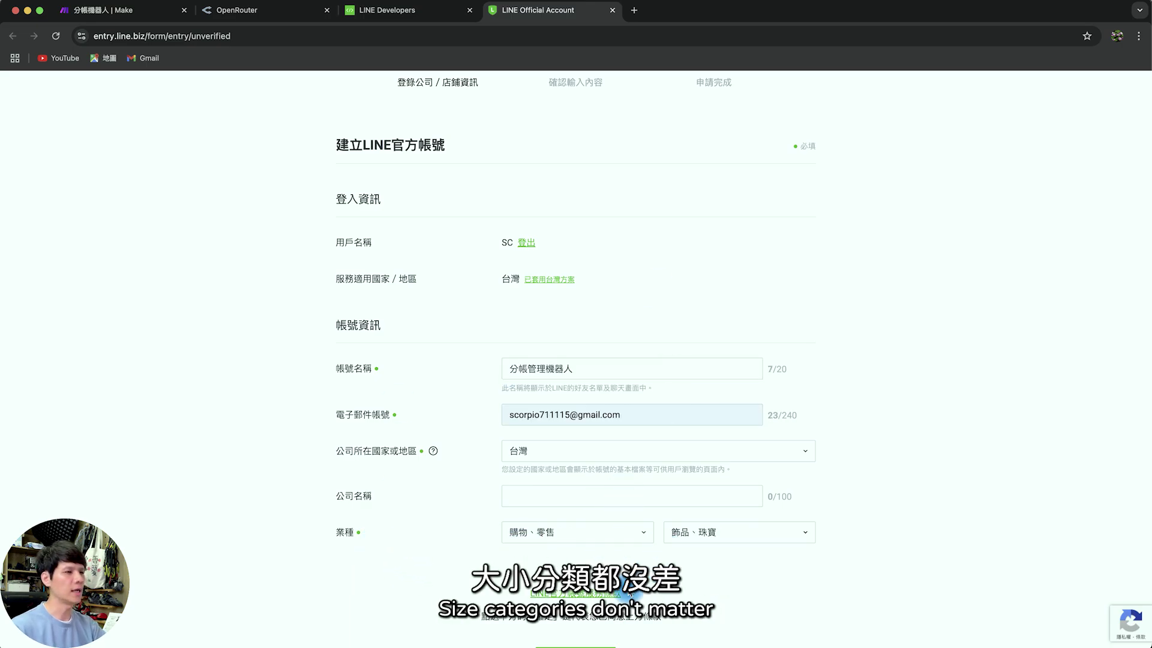
pyautogui.scroll(-3, 633, 605)
pyautogui.click(576, 549)
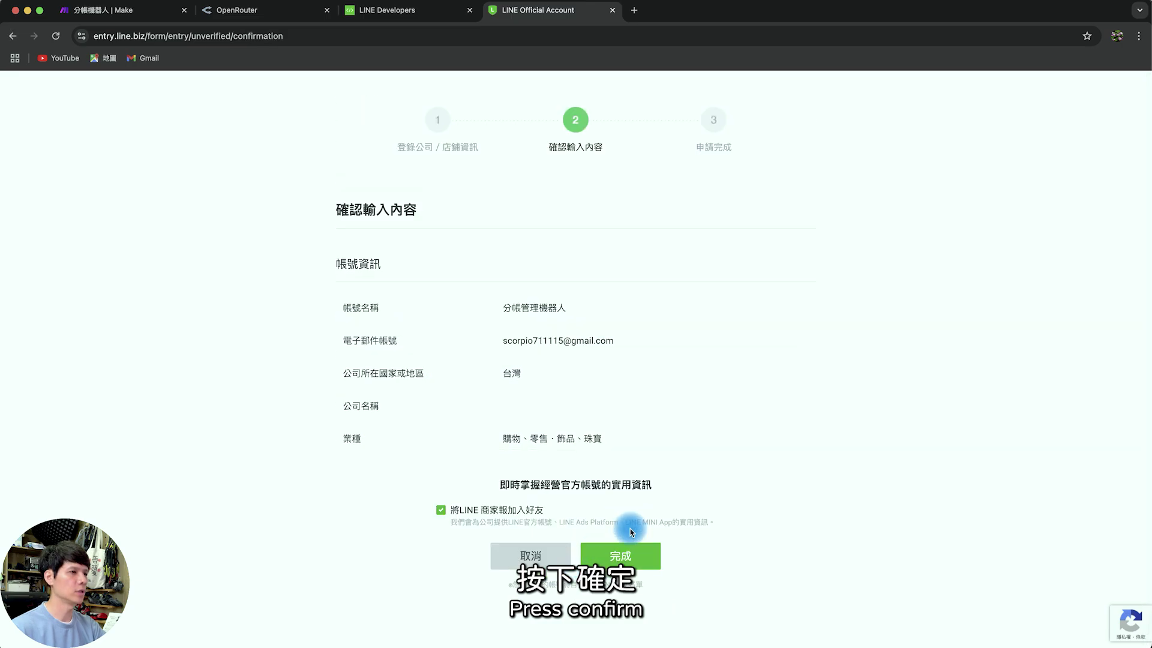
pyautogui.click(624, 557)
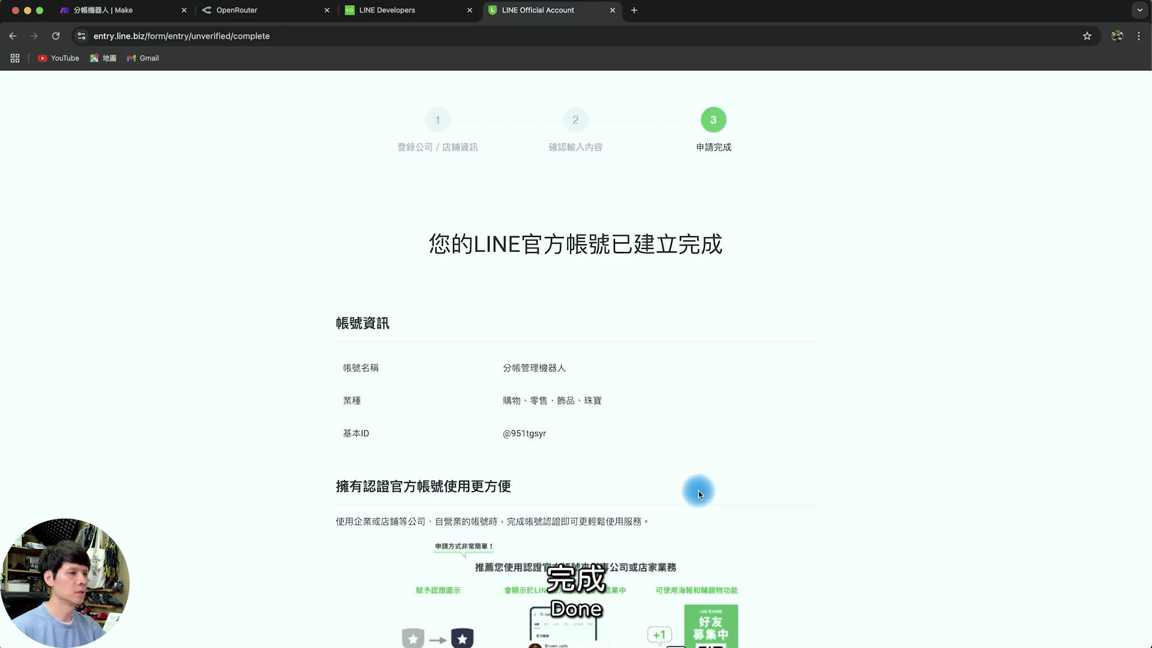
# - Log in to the new account's LINE Official Account Manager, agreeing to the data-use consent and the updated terms
pyautogui.scroll(-5, 606, 498)
pyautogui.click(582, 434)
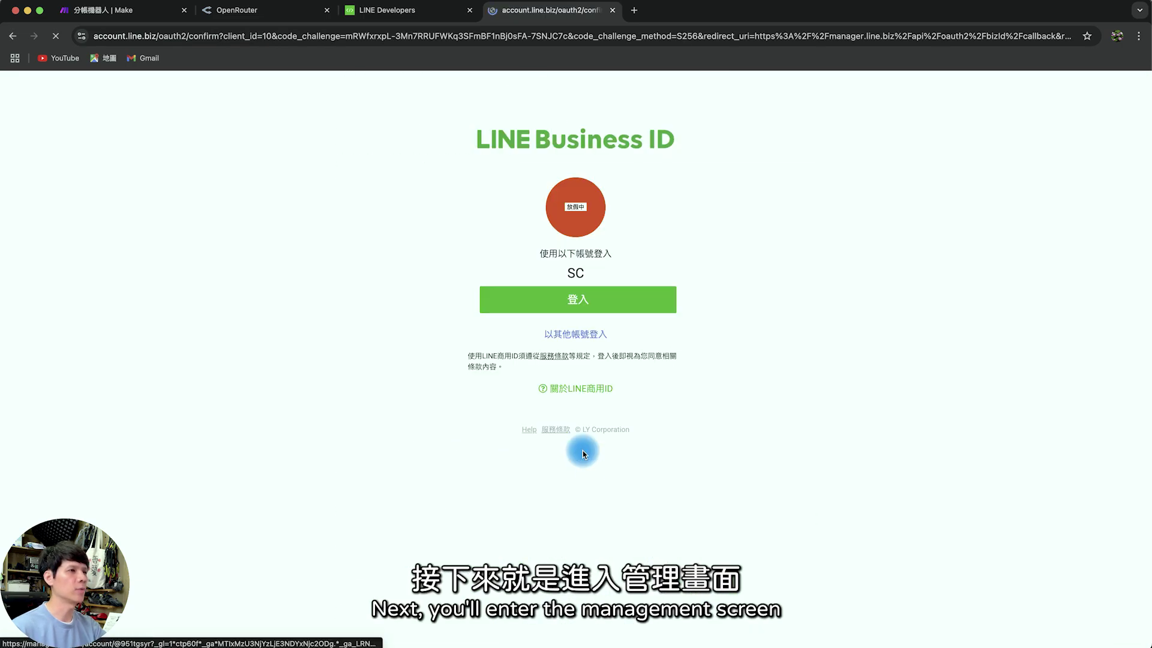
pyautogui.click(584, 298)
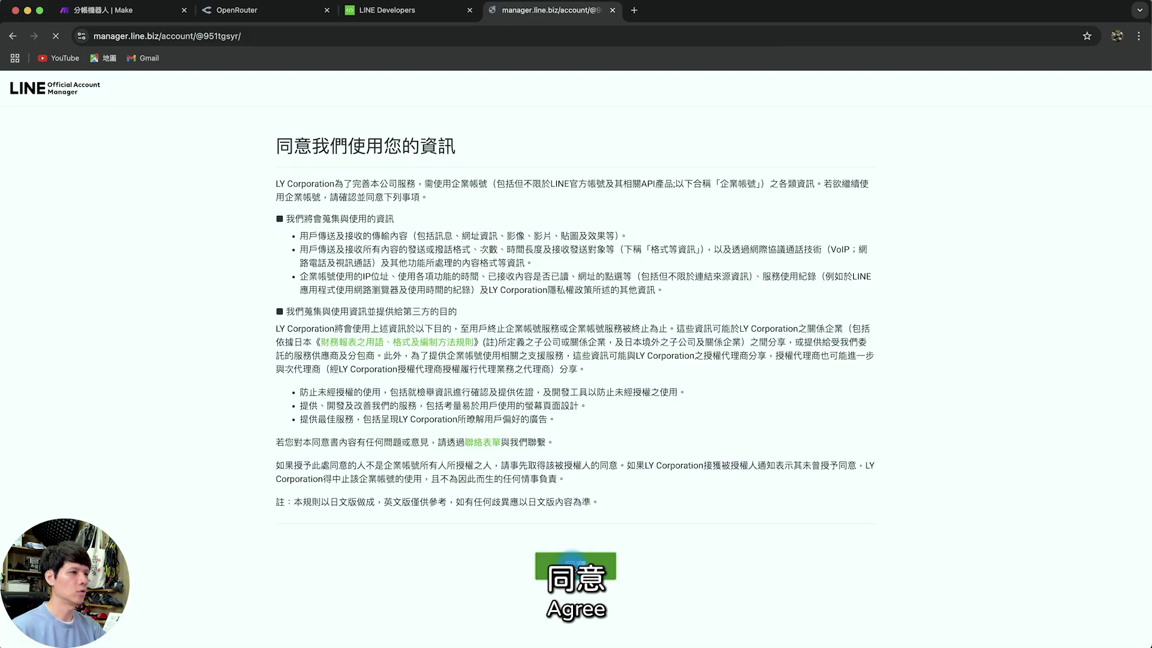
pyautogui.click(575, 558)
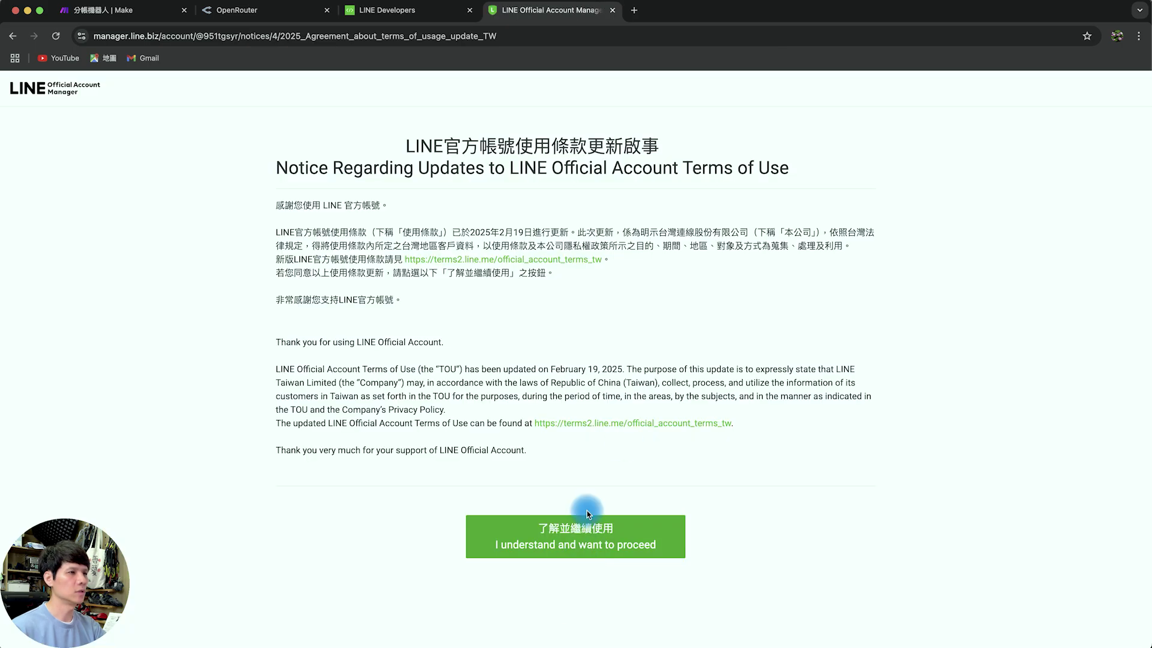
pyautogui.click(577, 539)
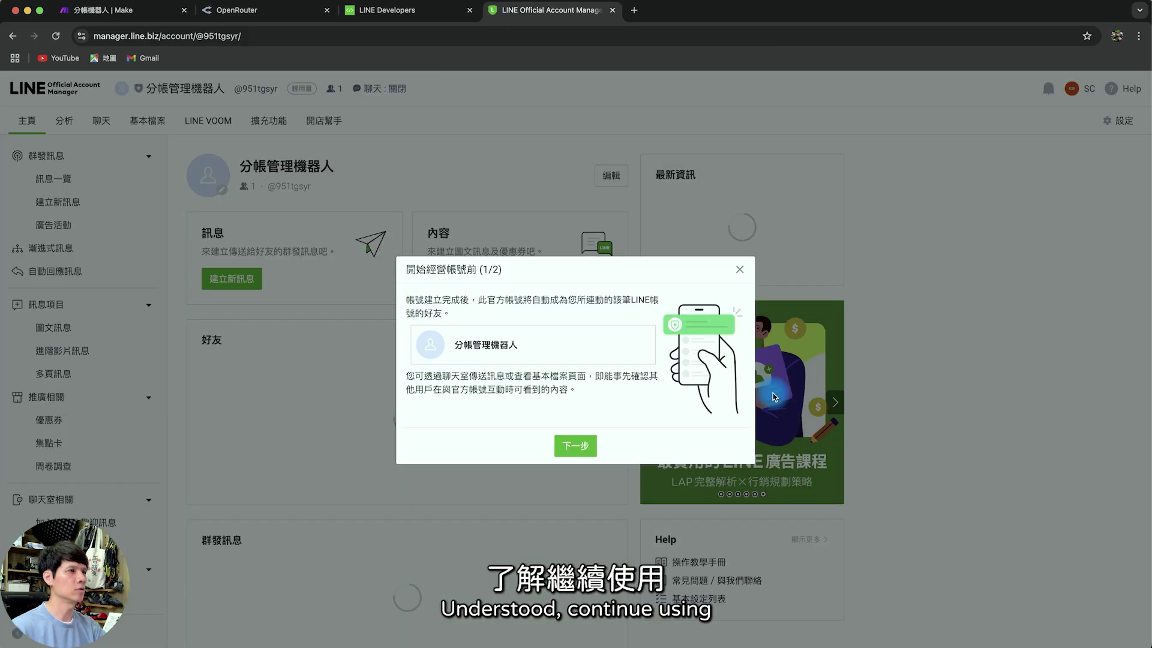
# - Dismiss the getting-started guide and turn on 聊天 (chat) in the account's response settings
pyautogui.click(738, 274)
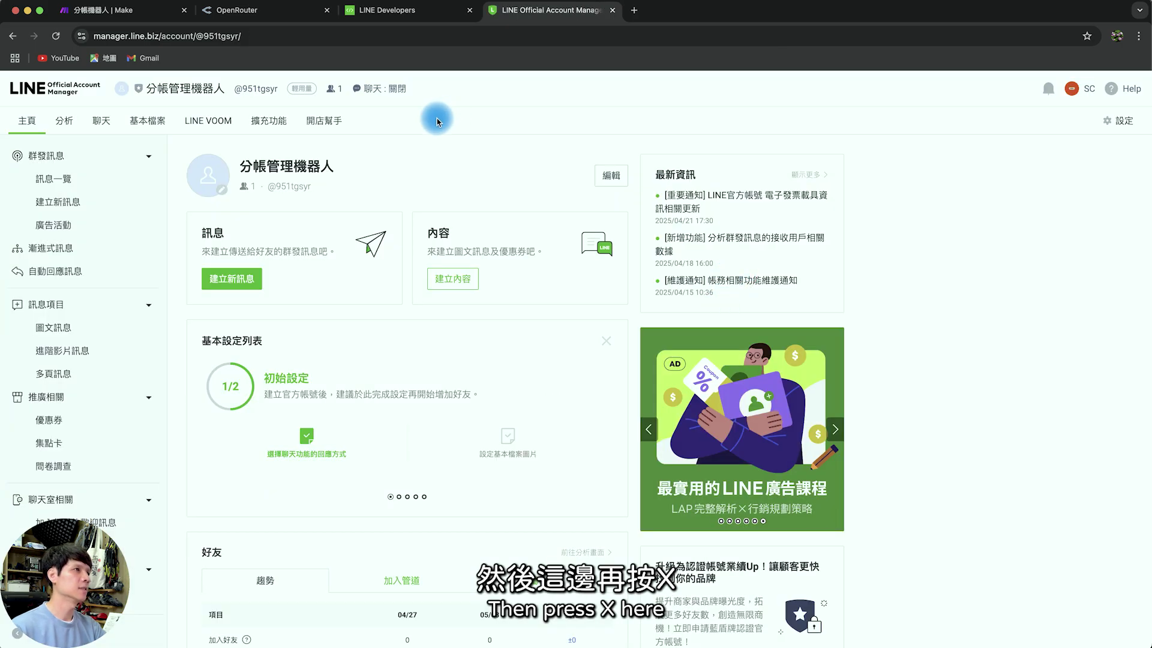
pyautogui.click(391, 90)
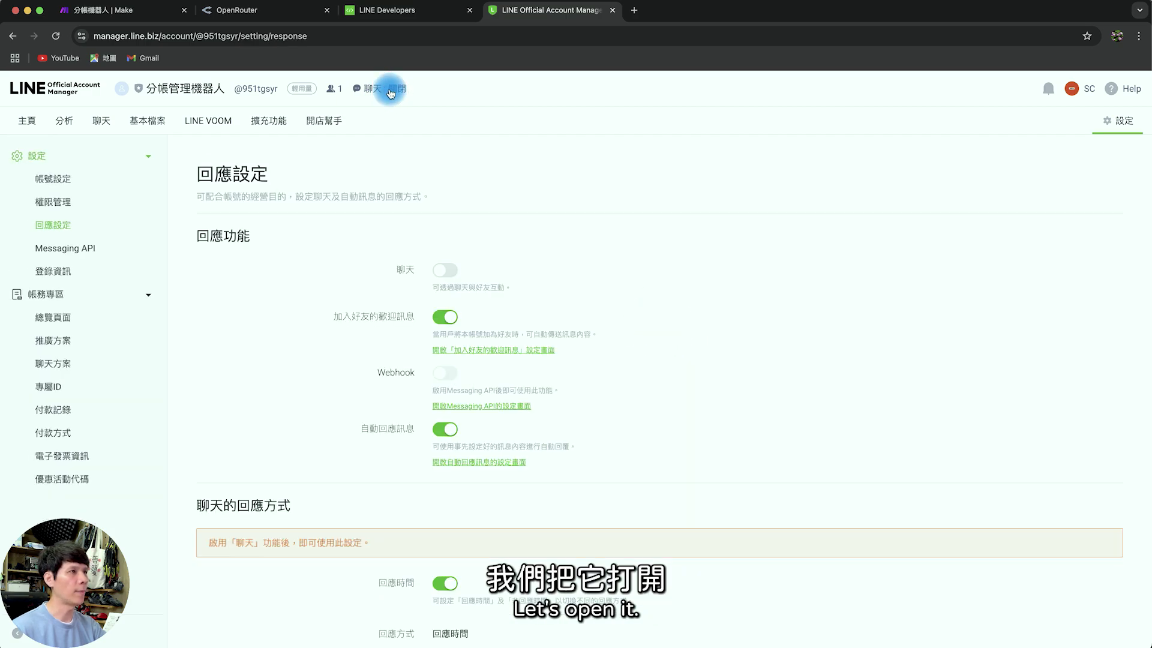
pyautogui.click(448, 273)
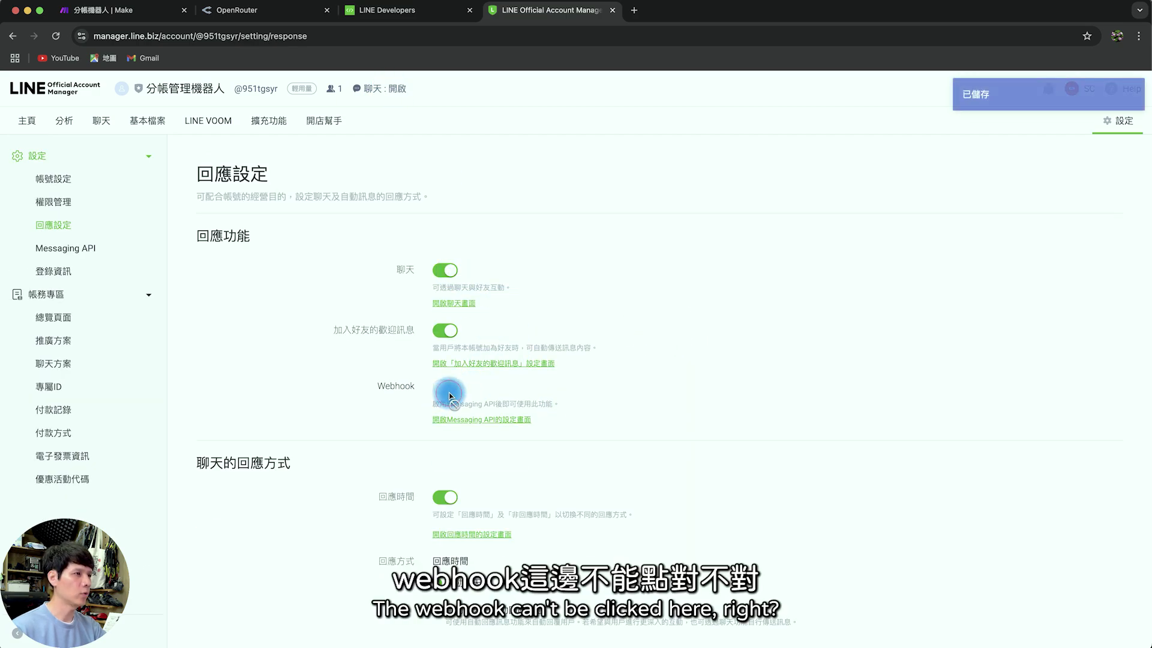
# - Enable the Messaging API for the account with sharemoney as provider, leaving the privacy policy and terms URLs blank
pyautogui.click(475, 423)
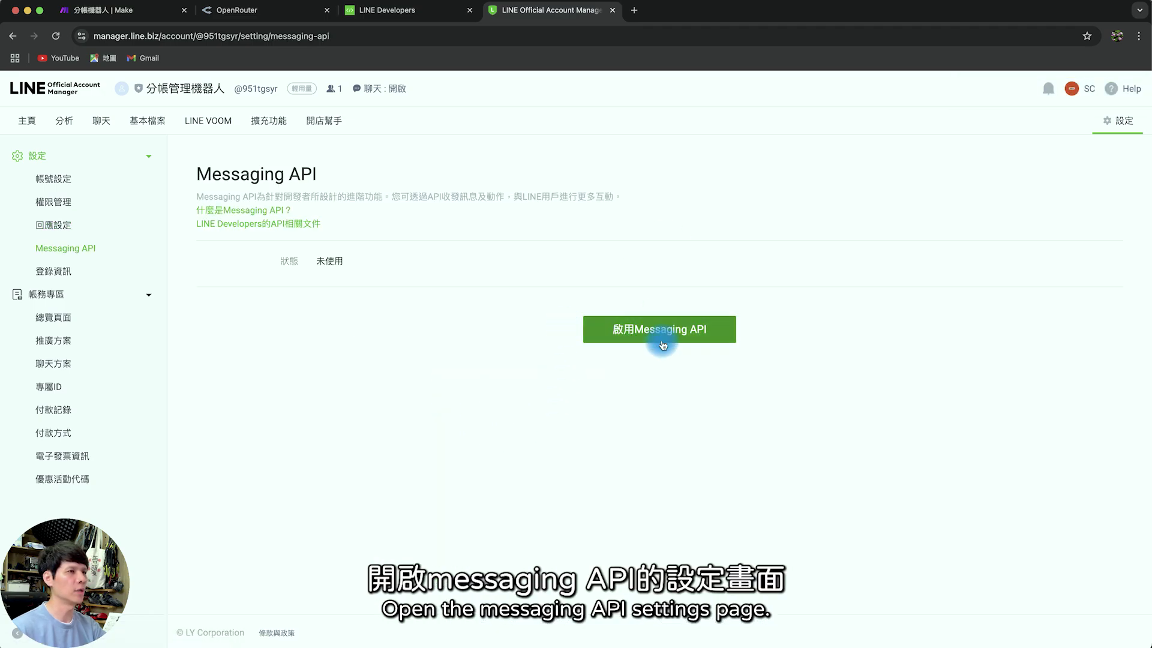
pyautogui.click(660, 328)
pyautogui.click(410, 335)
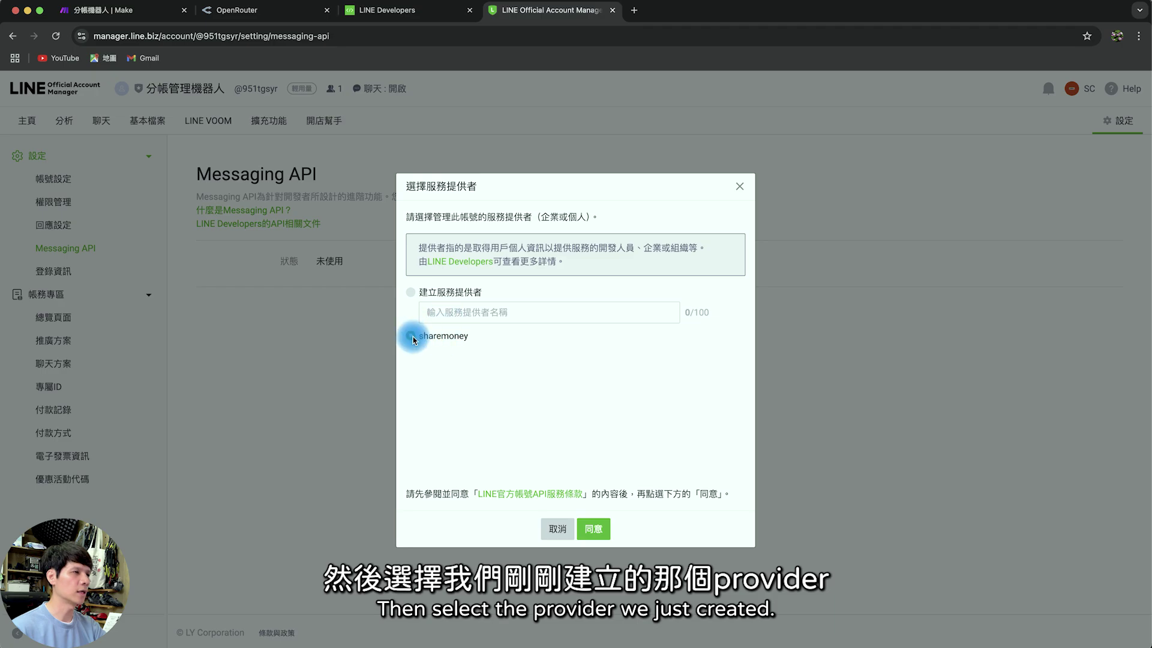
pyautogui.click(589, 530)
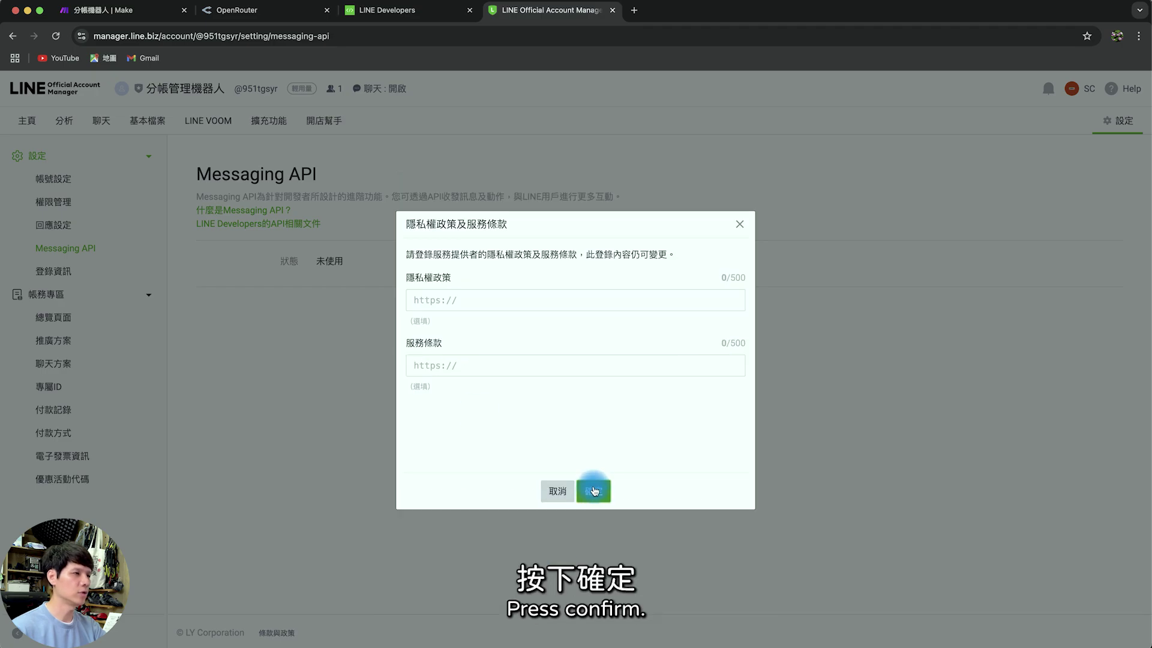
pyautogui.click(591, 486)
pyautogui.click(593, 448)
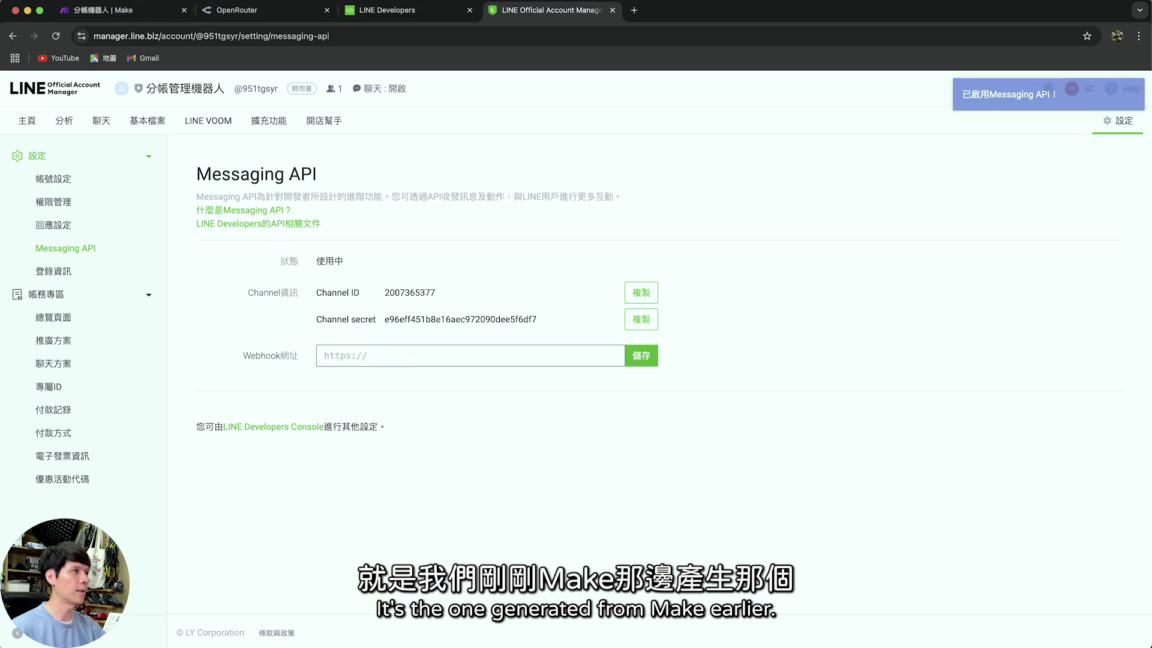
# - Set the Messaging API's webhook URL to the copied Make webhook address and save it
pyautogui.press('super+v')
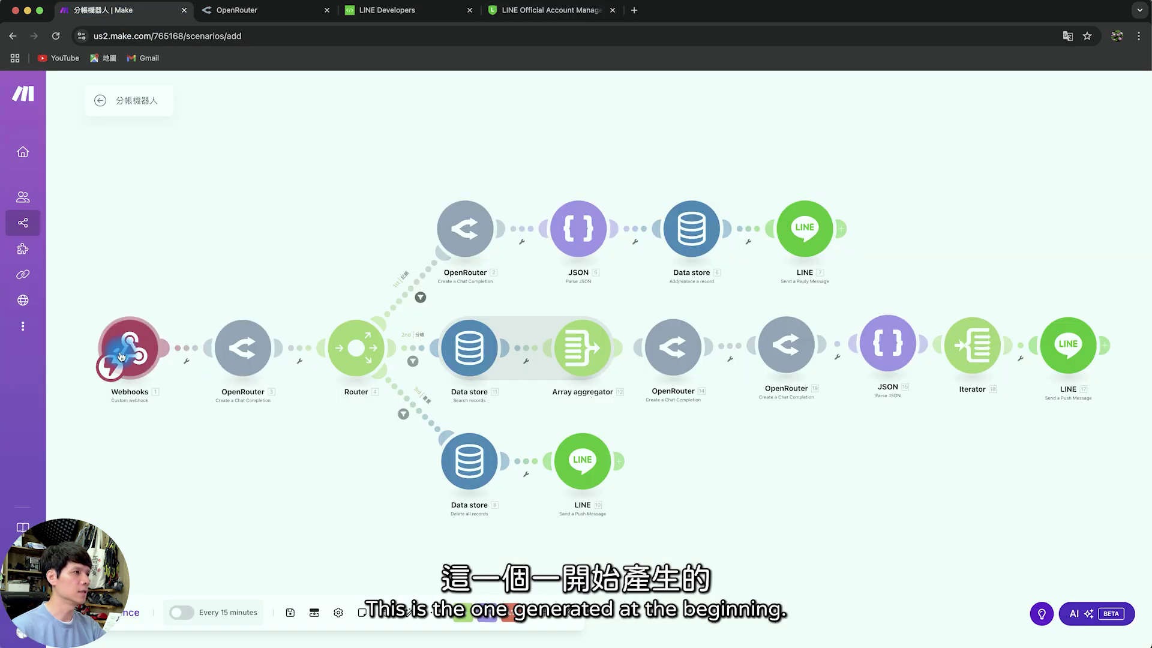
pyautogui.click(522, 12)
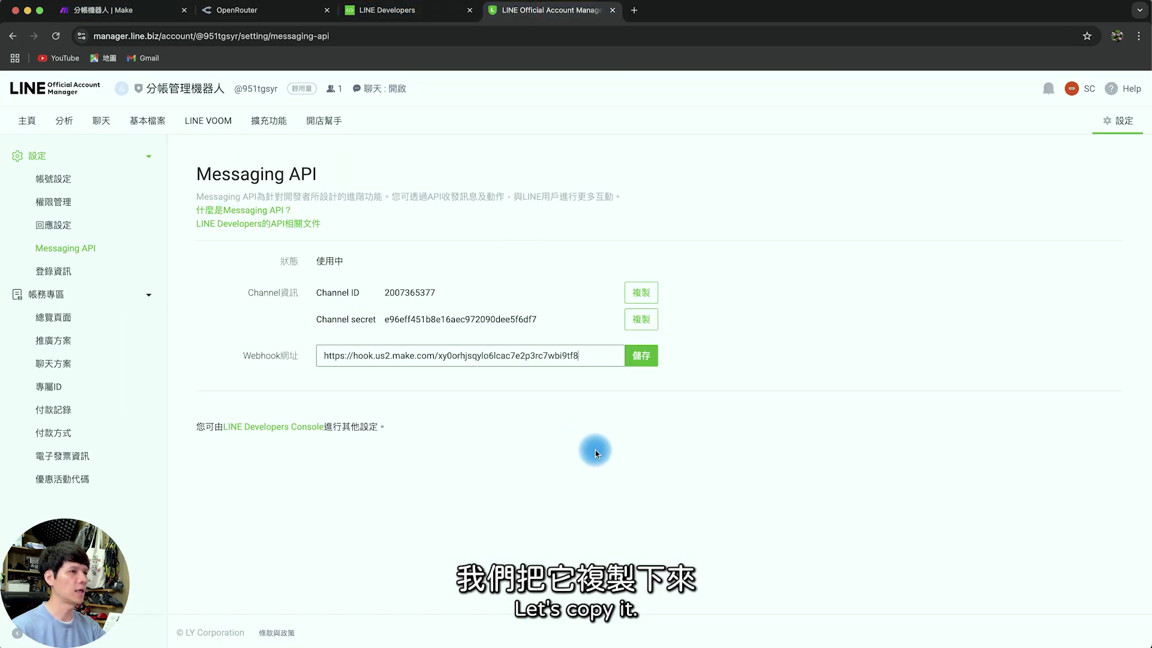
pyautogui.click(653, 355)
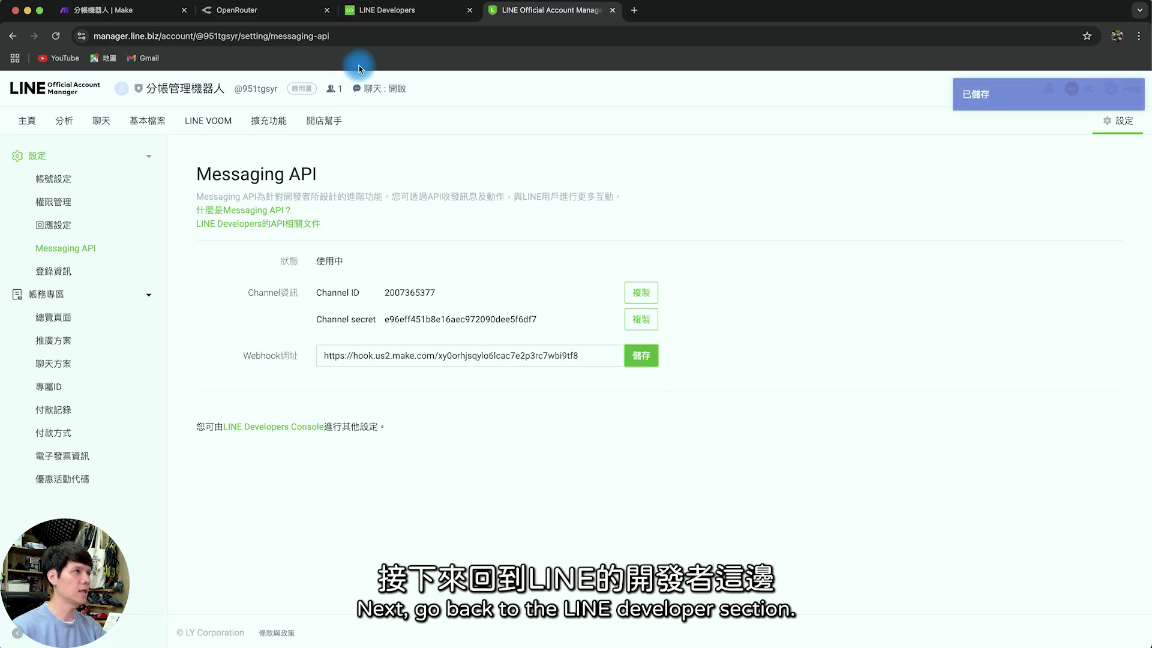
# - Switch to LINE Developers and open the Messaging API settings of the 分帳管理機器人 channel under the sharemoney provider
pyautogui.click(391, 11)
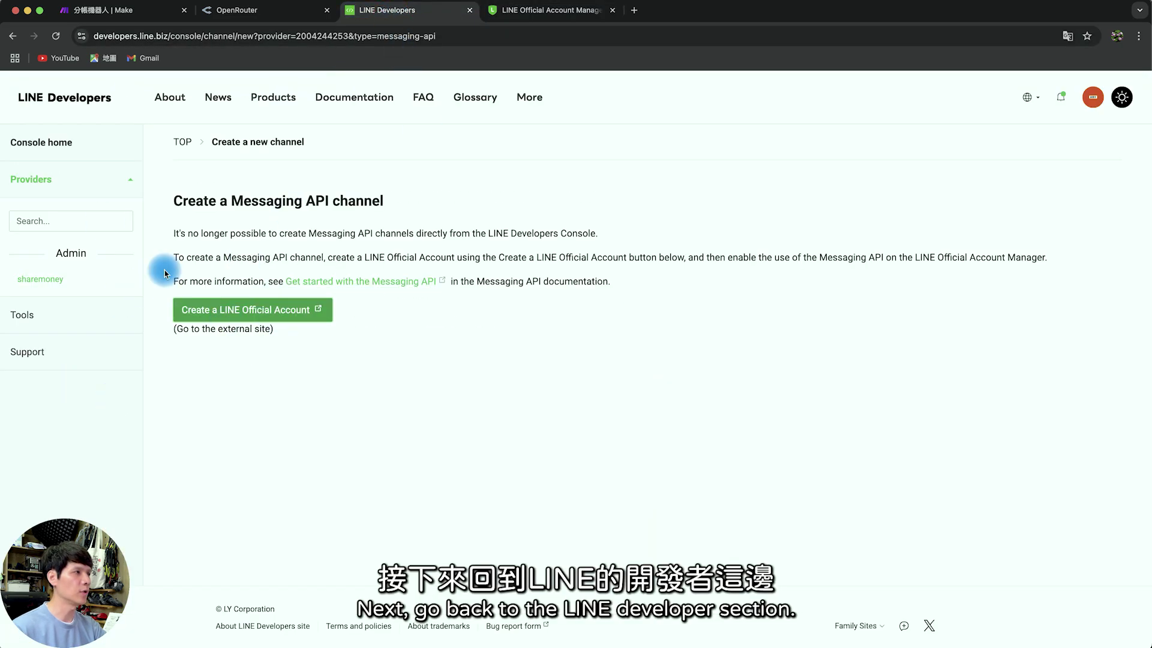
pyautogui.click(40, 280)
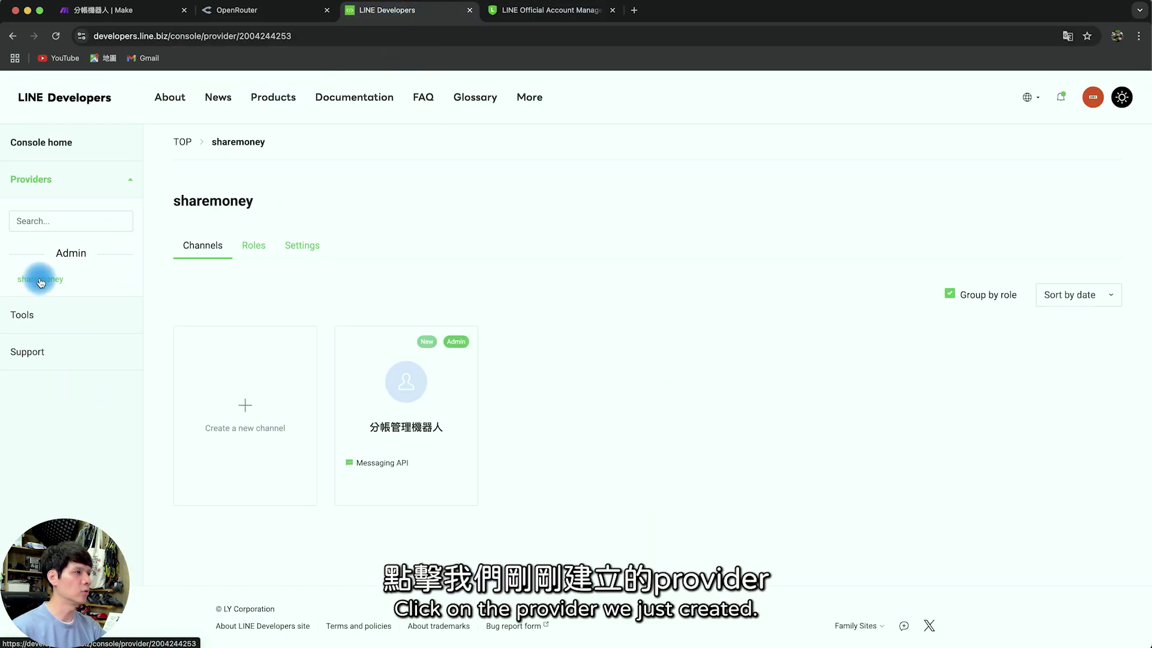
pyautogui.click(406, 412)
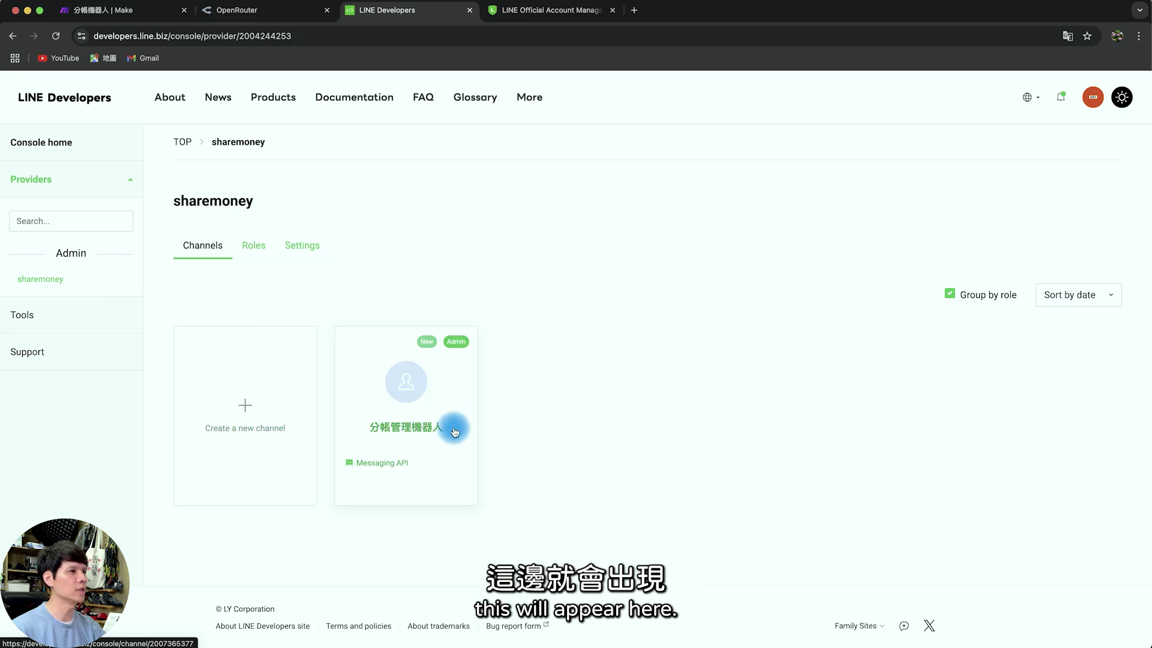
pyautogui.click(419, 391)
pyautogui.click(299, 282)
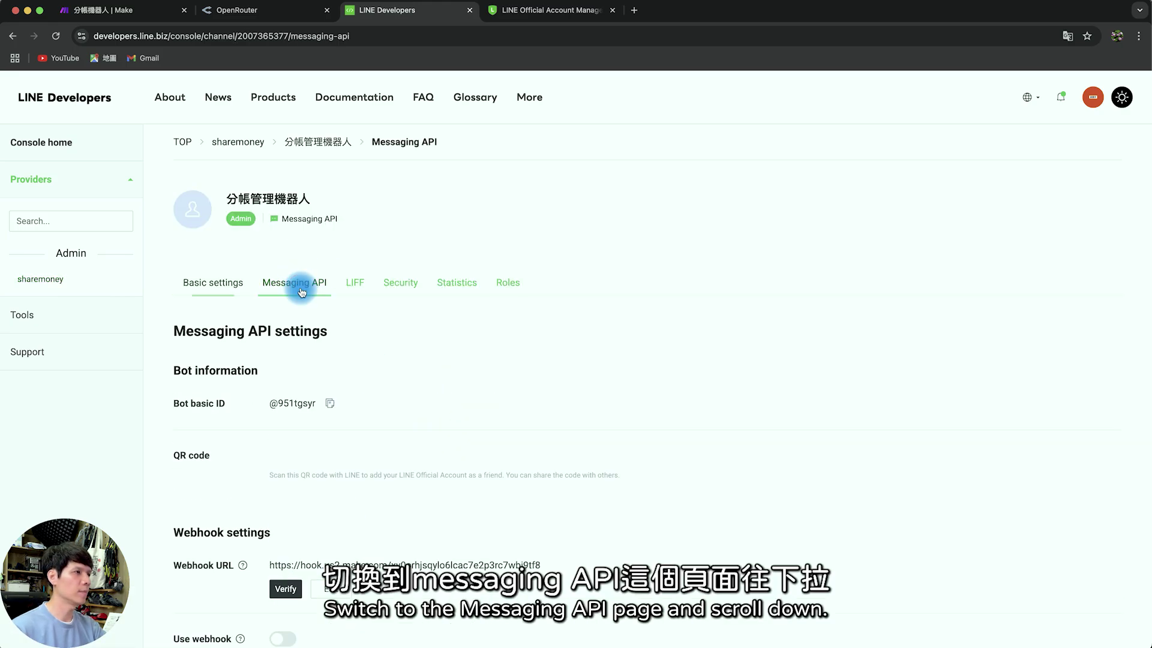
# - Enable webhook use and webhook redelivery for the channel, acknowledging the caution, and issue a long-lived channel access token
pyautogui.scroll(-6, 448, 426)
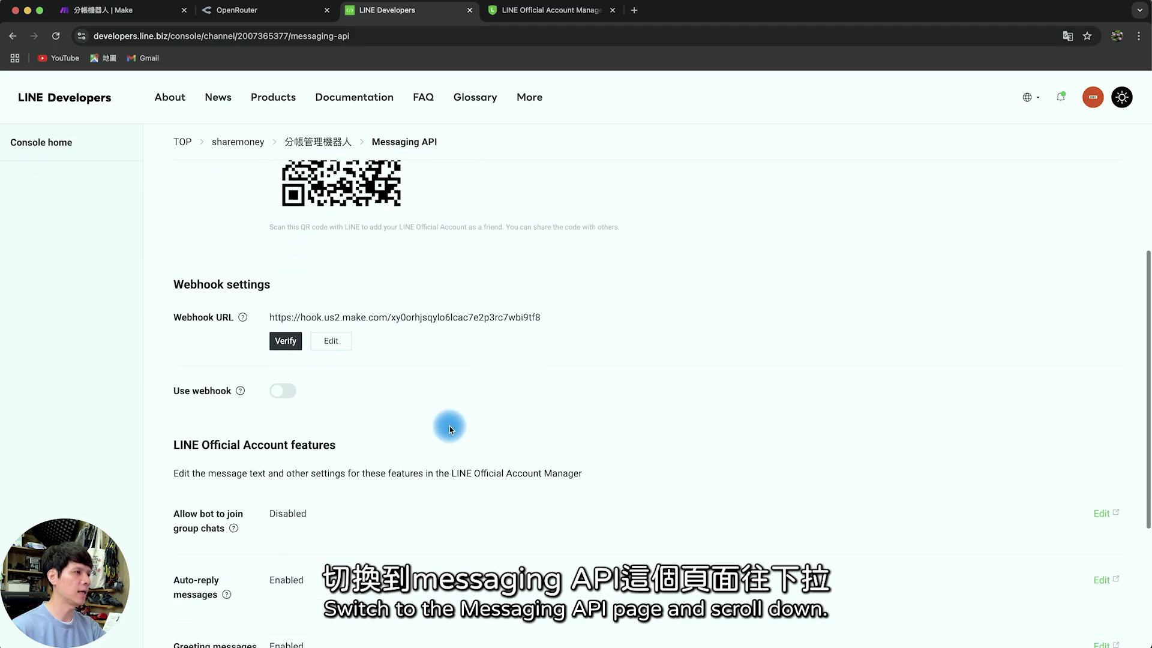
pyautogui.click(284, 391)
pyautogui.scroll(-2, 324, 399)
pyautogui.click(281, 344)
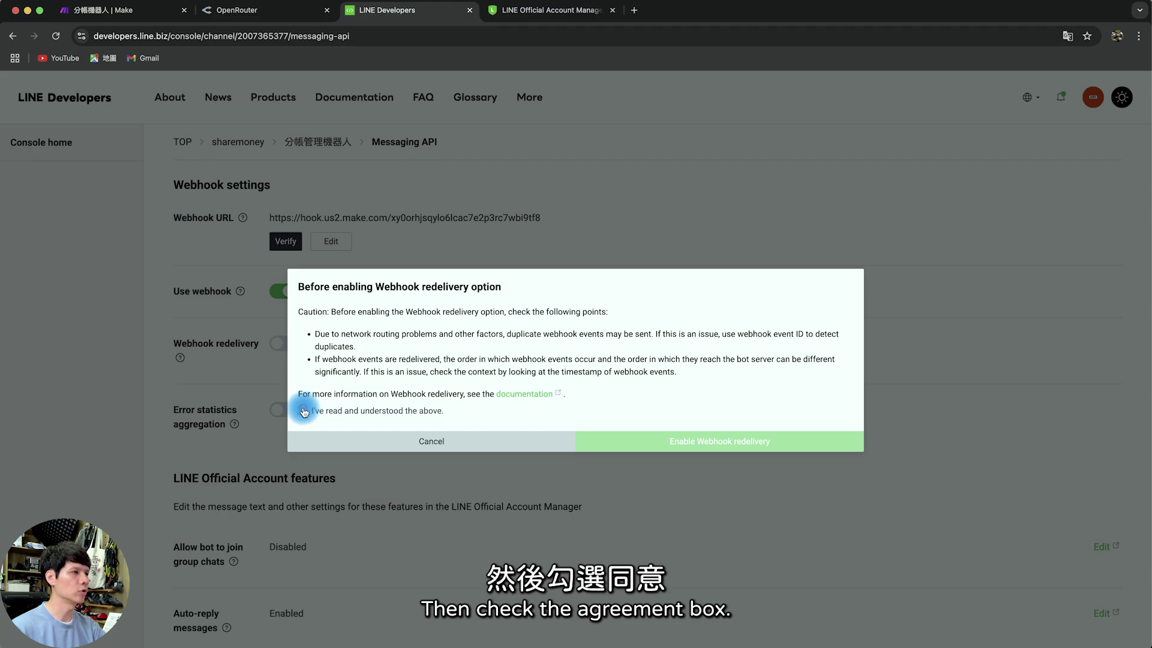
pyautogui.click(305, 411)
pyautogui.click(666, 441)
pyautogui.scroll(-5, 288, 448)
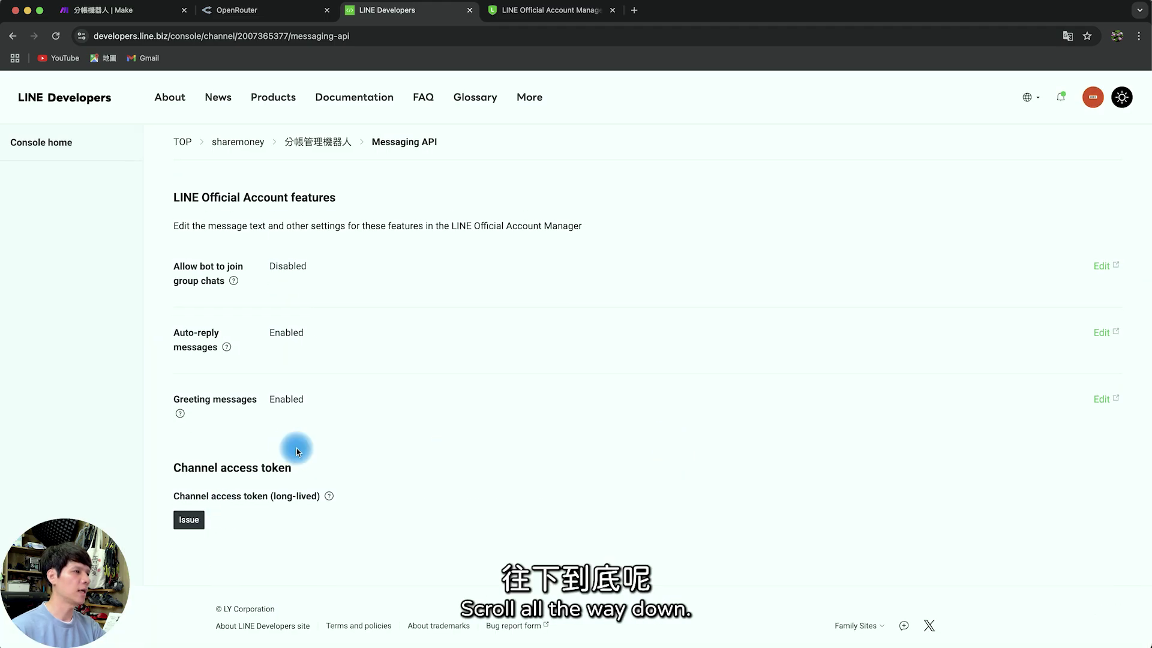
pyautogui.click(192, 521)
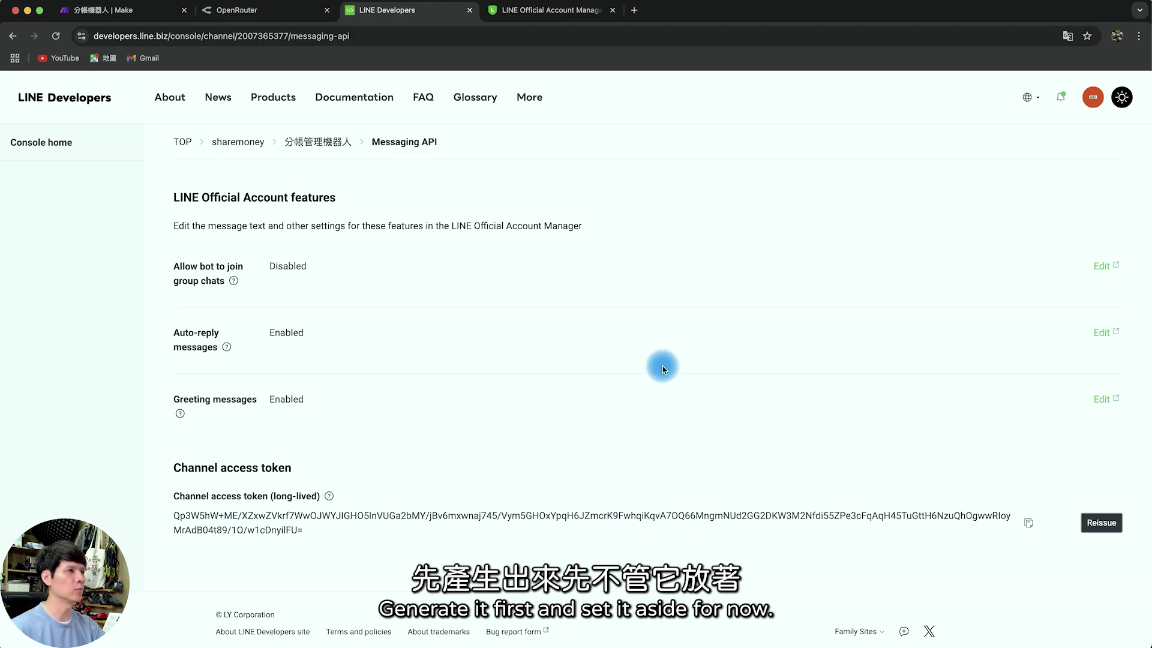
# - Switch to OpenRouter, create an API key named LINEshareBOT with no credit limit, and copy the generated key
pyautogui.click(237, 10)
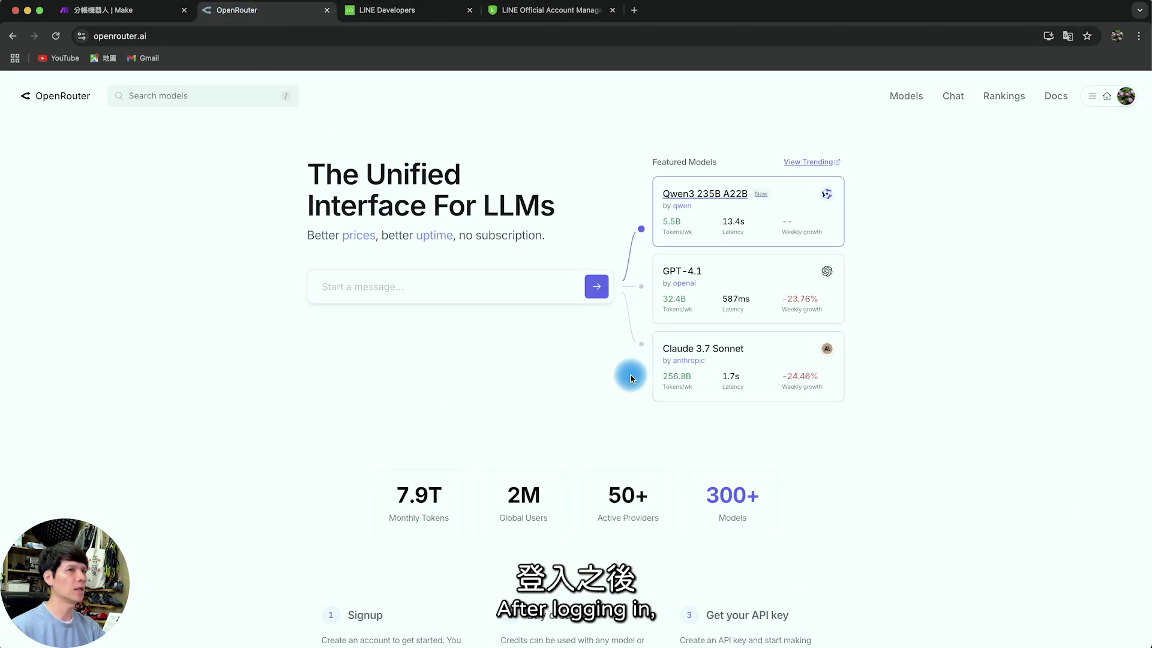
pyautogui.click(1091, 96)
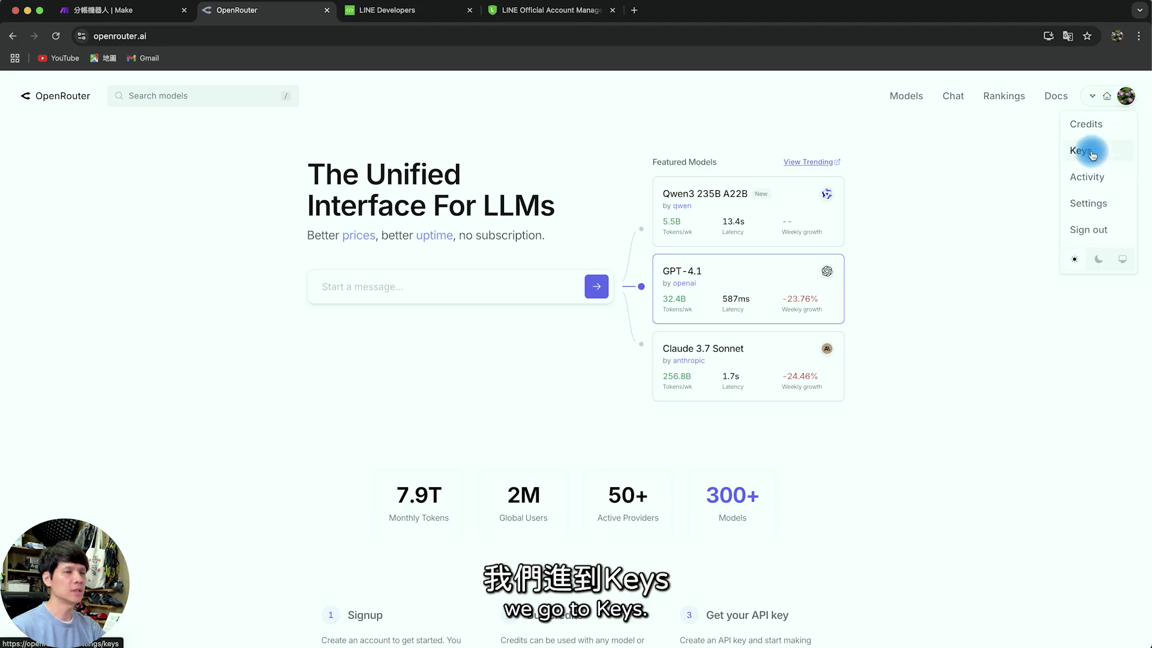
pyautogui.click(1092, 155)
pyautogui.click(807, 169)
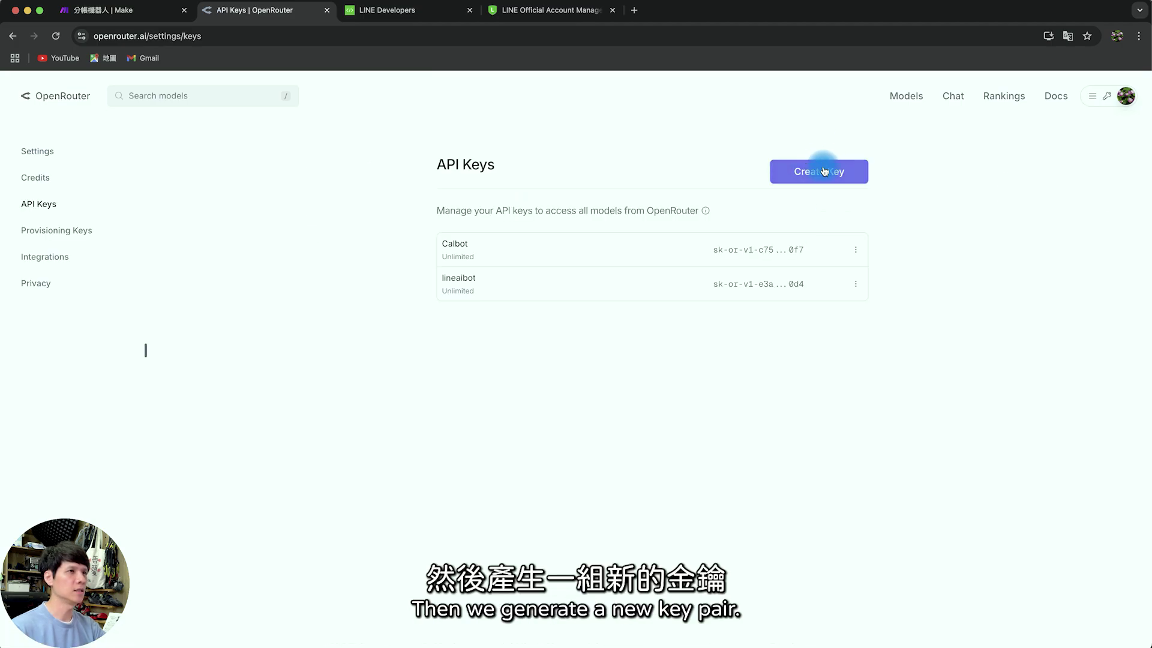
pyautogui.click(522, 334)
pyautogui.write('LINEshareBOT')
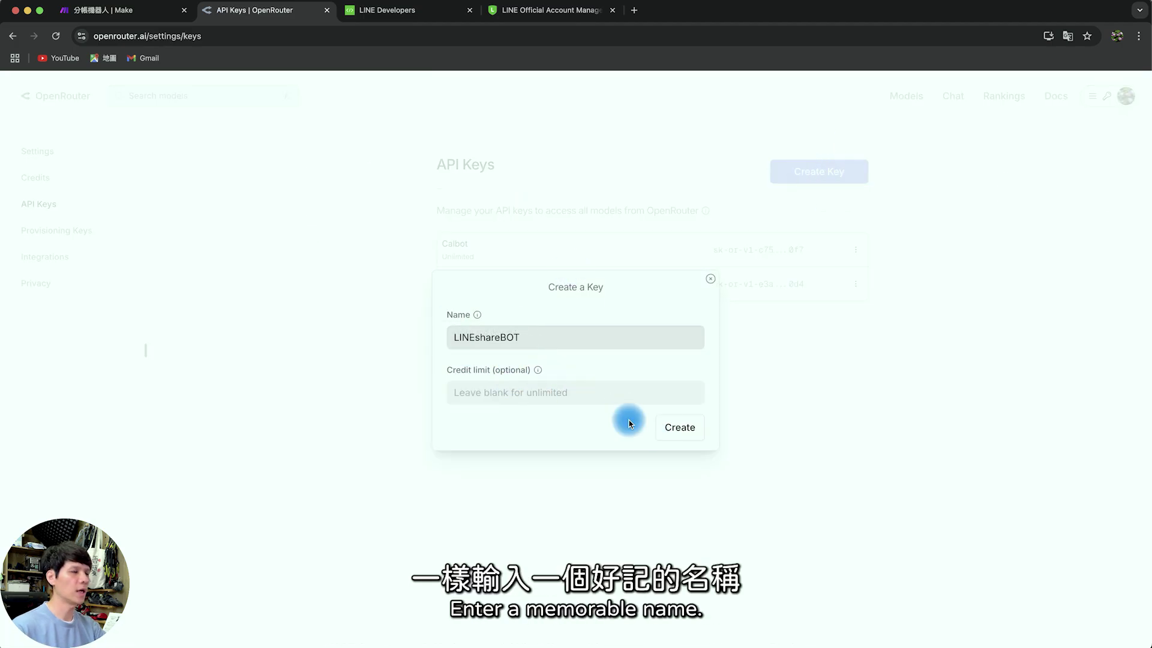
pyautogui.click(677, 430)
pyautogui.click(687, 341)
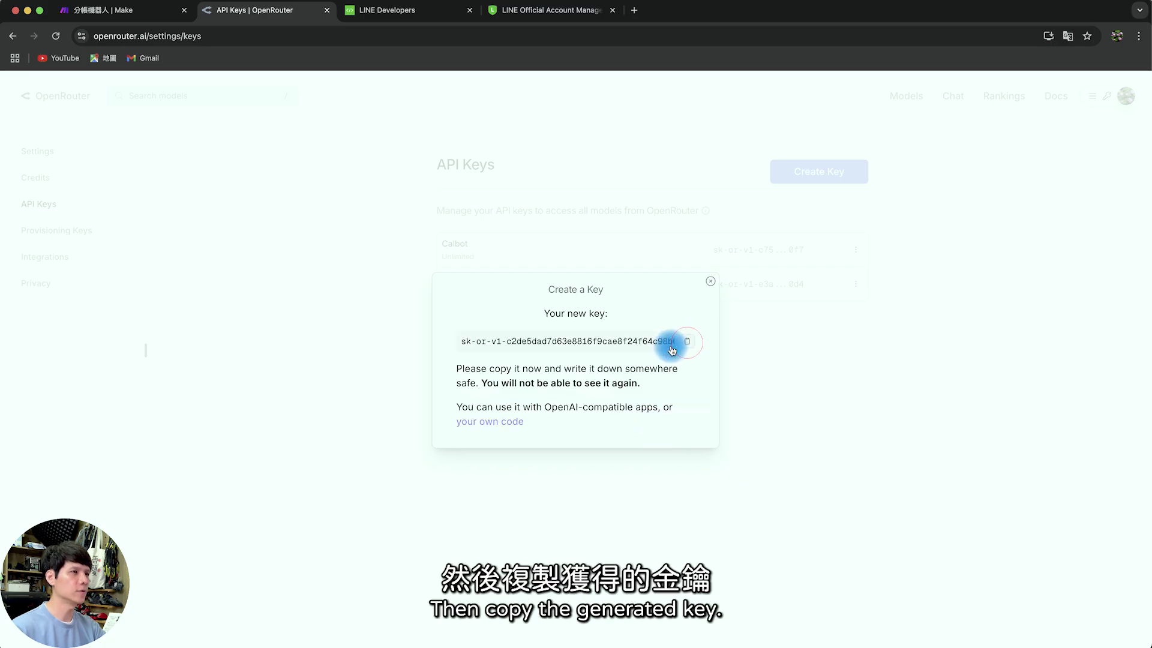
# - Back in Make, give the OpenRouter module after the webhook a new connection named LINE分帳 using the copied API key, and save the module
pyautogui.click(114, 10)
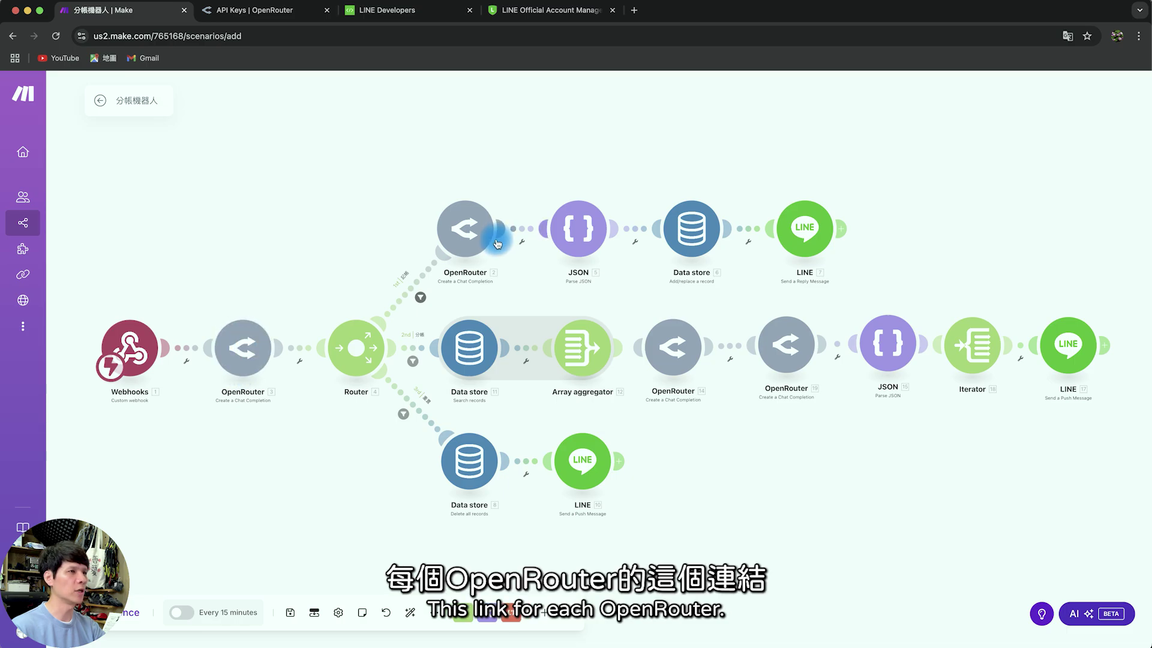
pyautogui.click(228, 354)
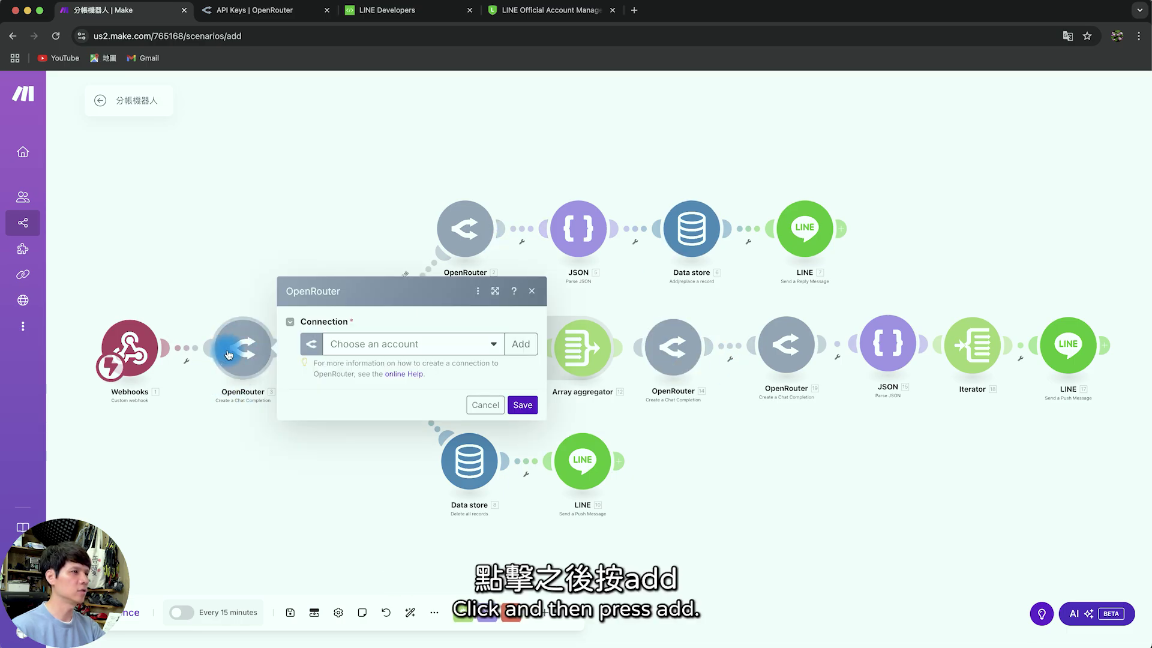
pyautogui.click(521, 344)
pyautogui.write('LINE分帳')
pyautogui.click(603, 360)
pyautogui.press('super+v')
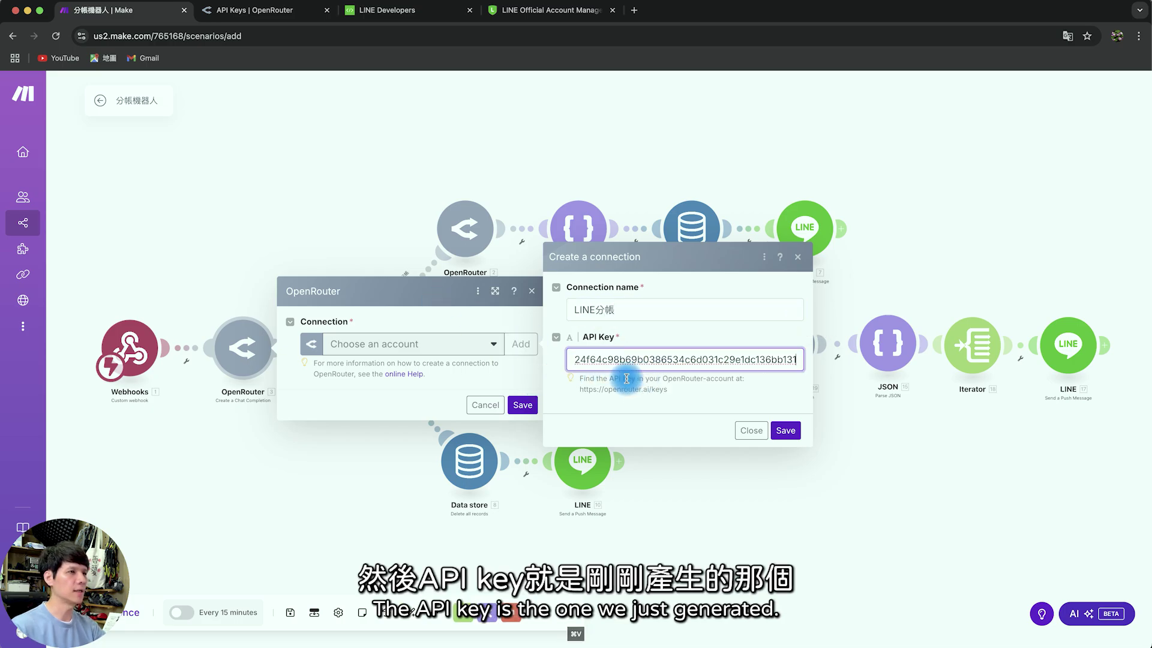
pyautogui.click(785, 430)
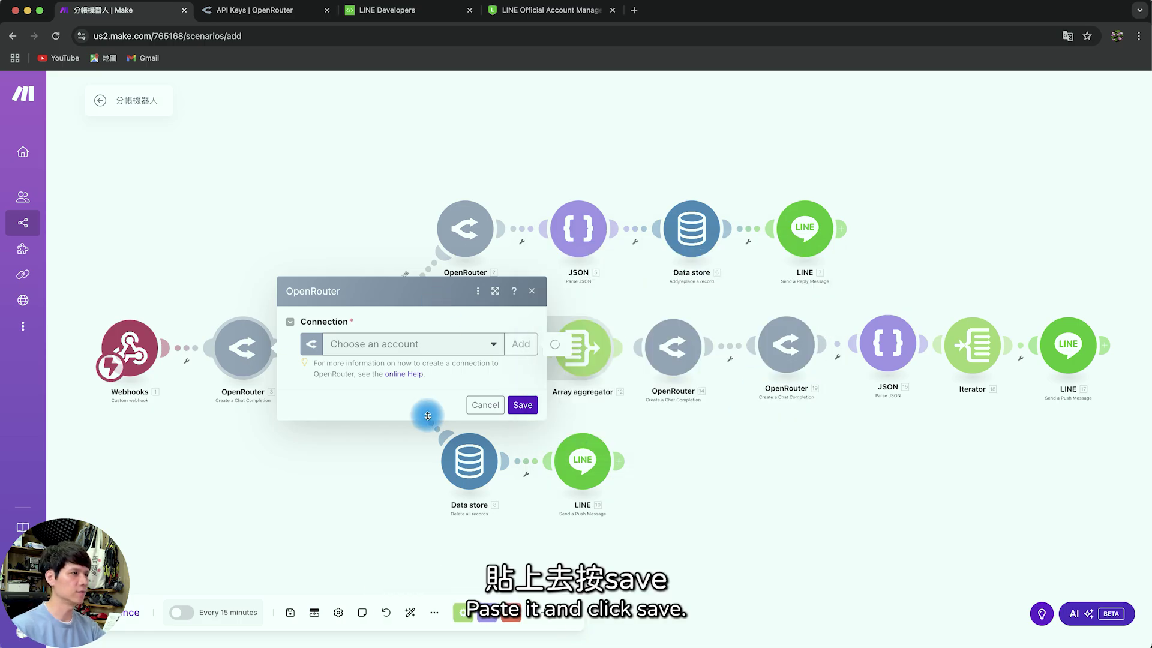
pyautogui.scroll(-4, 360, 443)
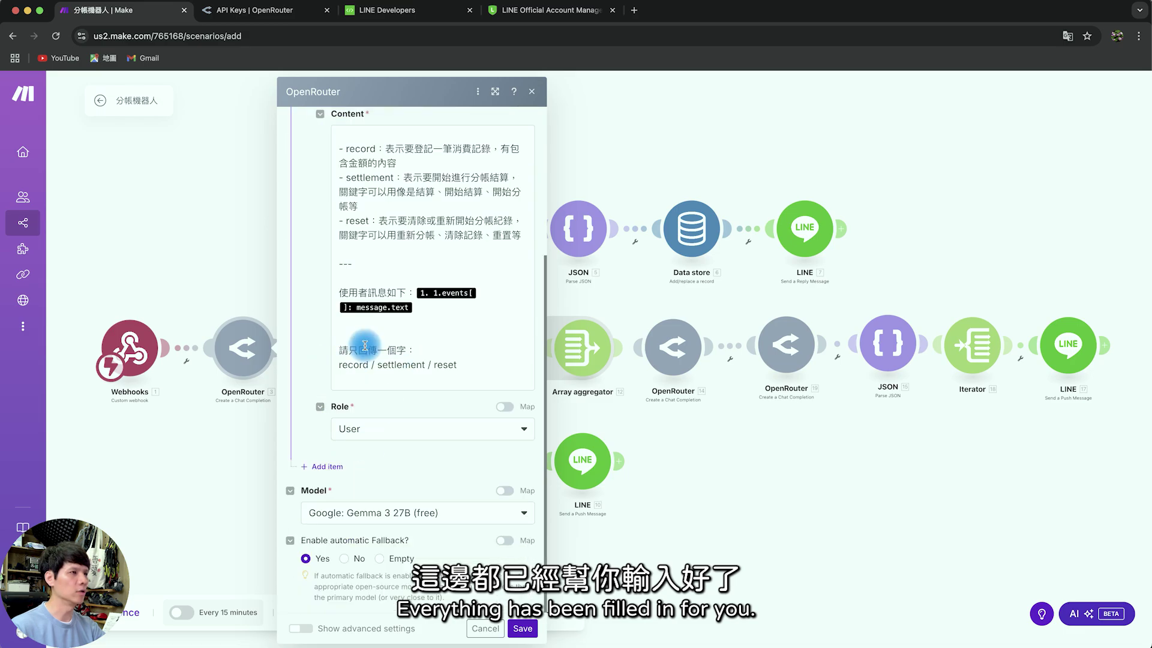
pyautogui.click(522, 628)
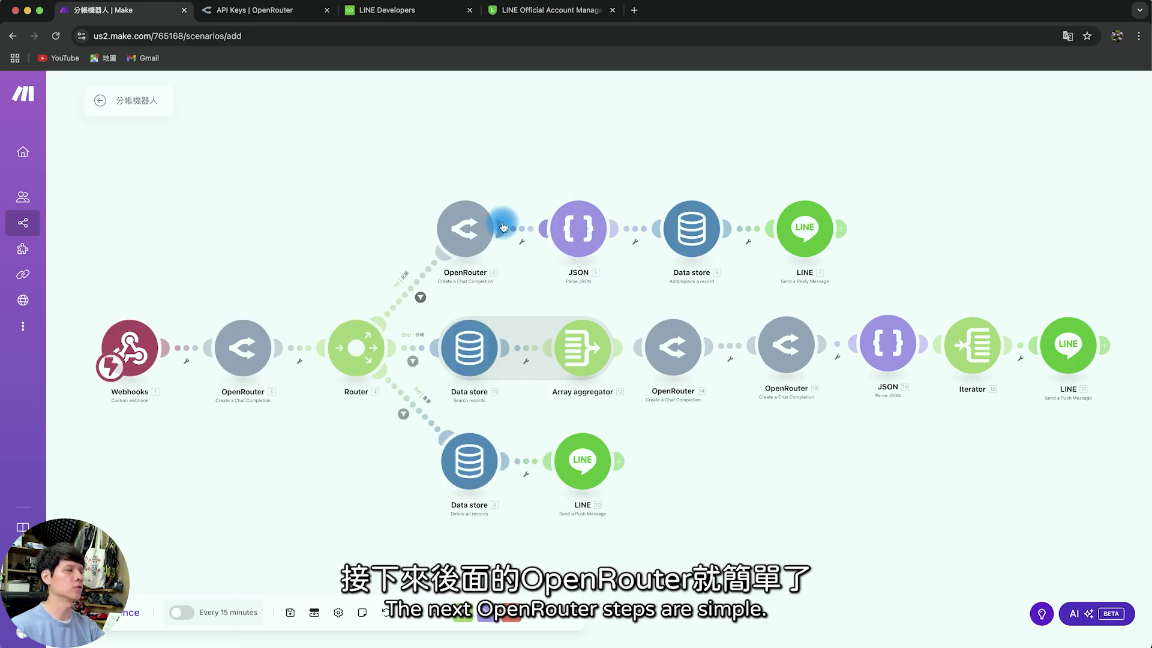
# - Assign the LINE分帳 connection to the remaining three OpenRouter modules and save each one
pyautogui.click(443, 228)
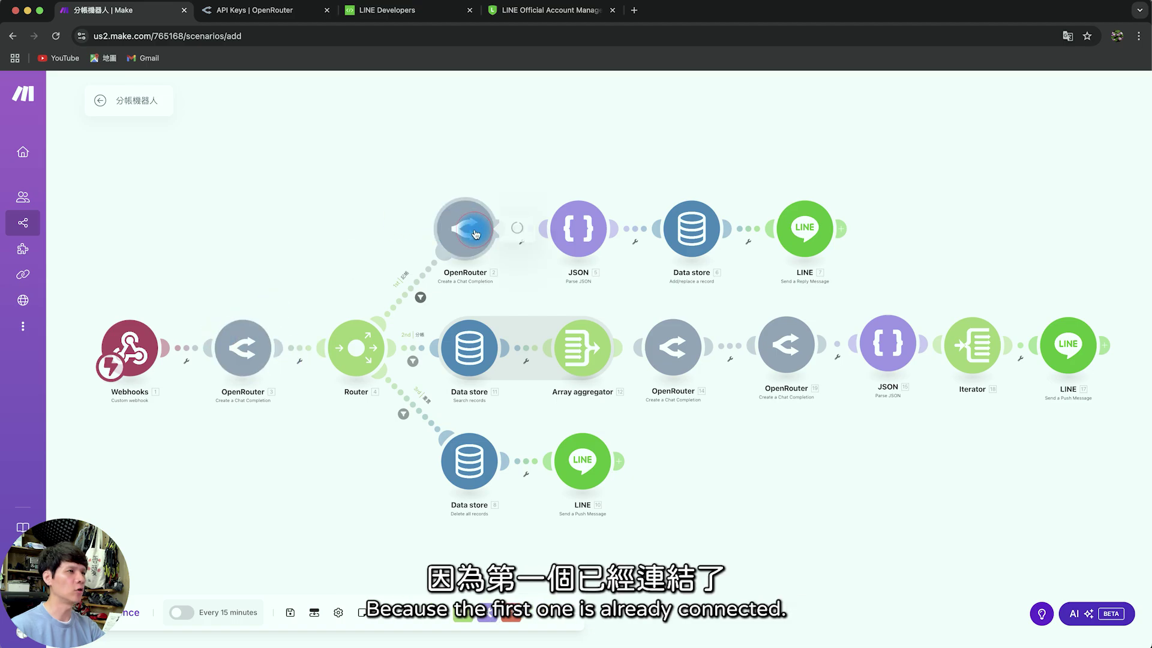
pyautogui.click(674, 232)
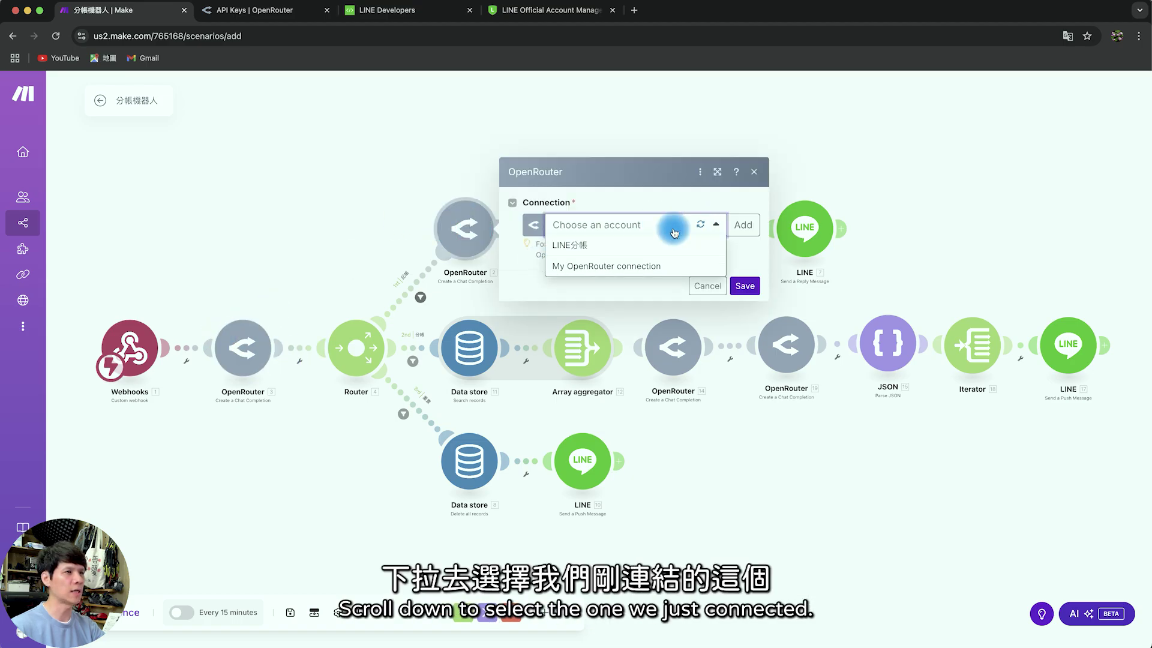
pyautogui.click(587, 246)
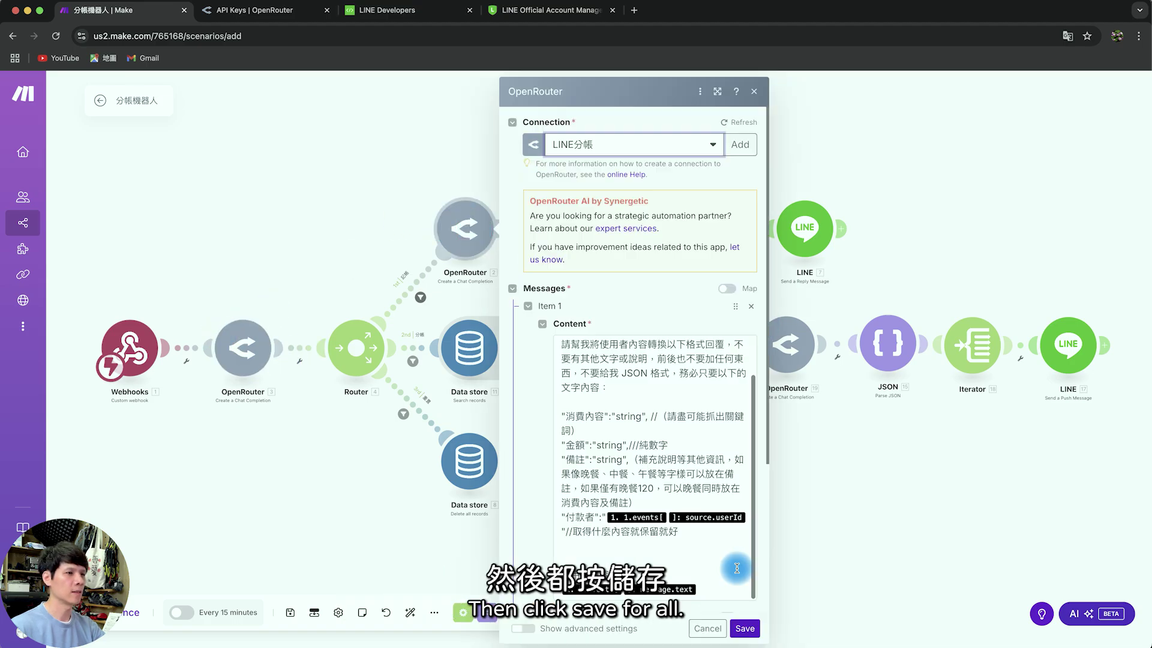
pyautogui.click(749, 630)
pyautogui.click(674, 347)
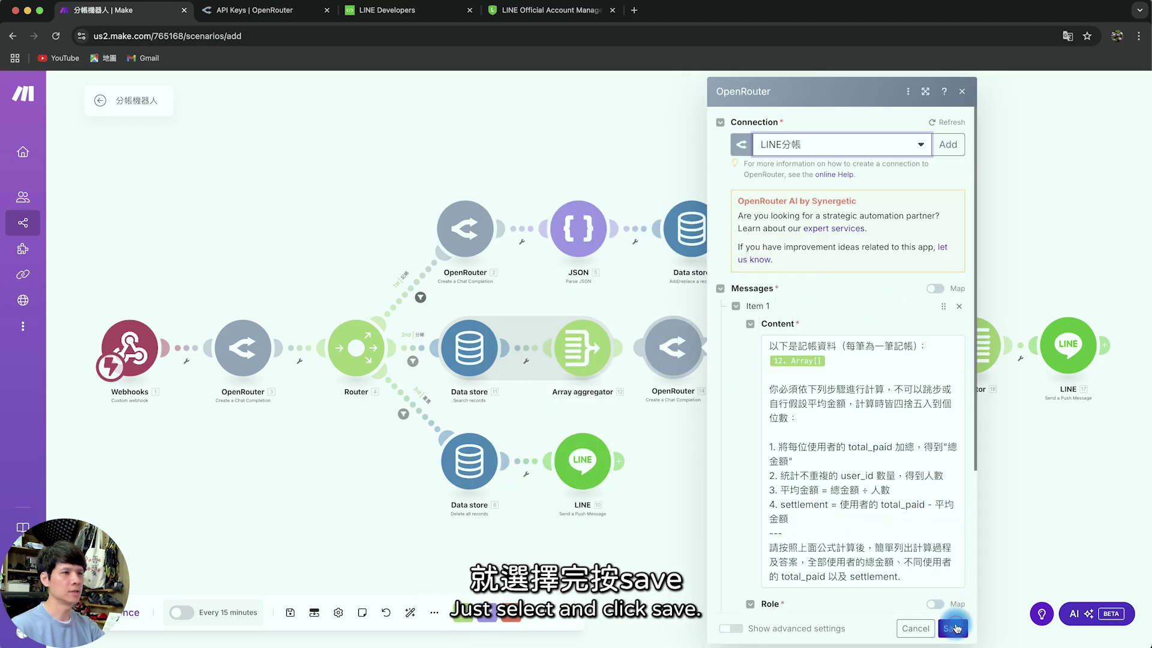
pyautogui.click(955, 628)
pyautogui.click(784, 345)
pyautogui.click(1072, 634)
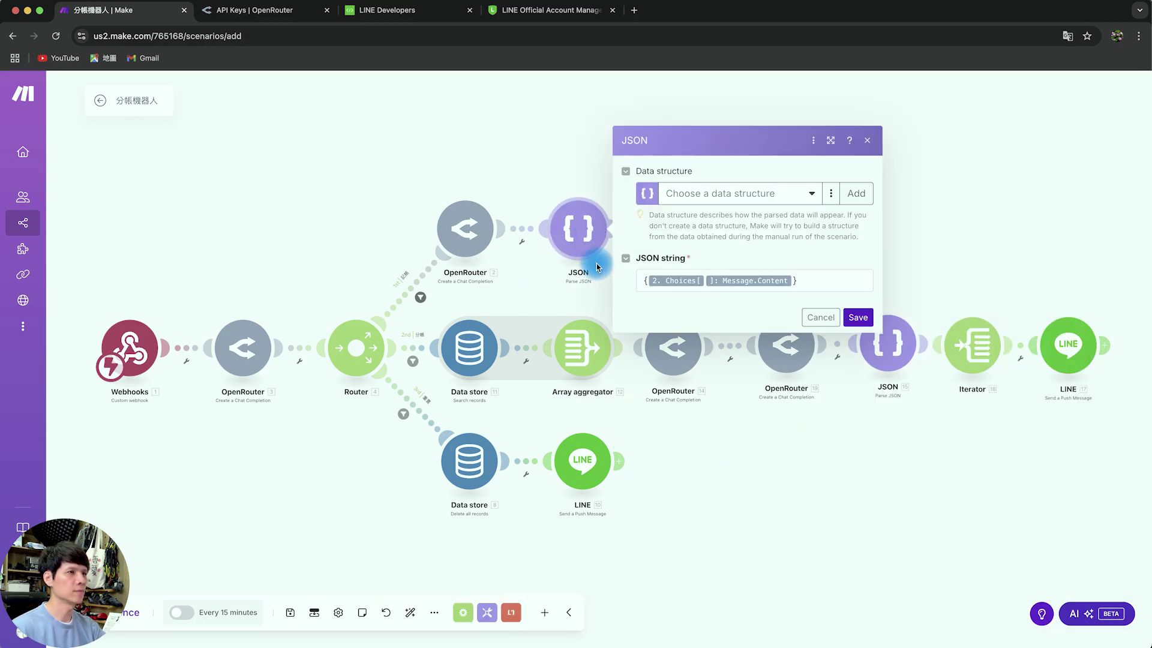
# - Generate a data structure for the upper branch's JSON module from sample JSON with 消費內容, 金額, 備註 and 付款者, and save the module
pyautogui.click(859, 195)
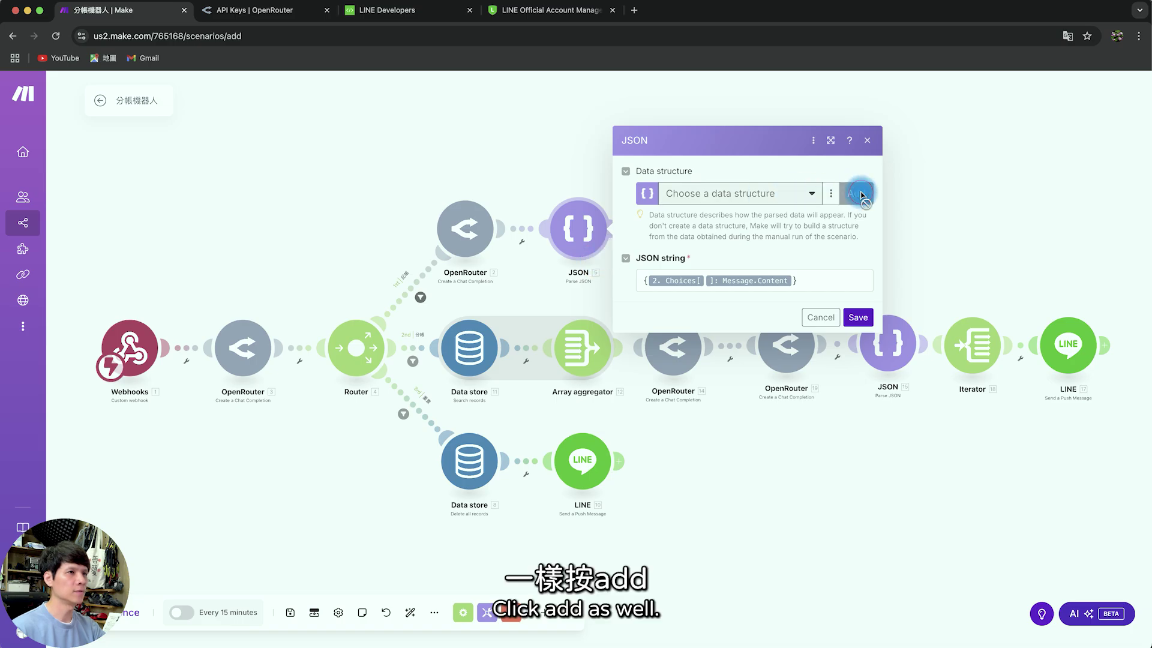
pyautogui.click(976, 189)
pyautogui.press('super+Tab')
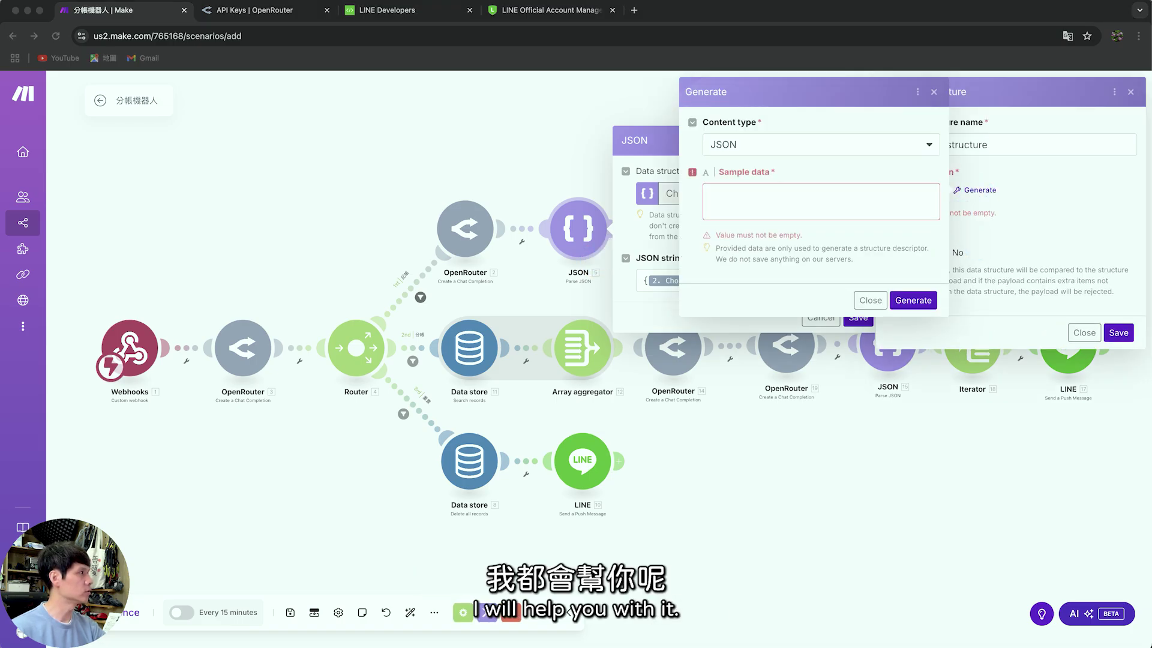
pyautogui.press('super+c')
pyautogui.click(819, 158)
pyautogui.click(809, 198)
pyautogui.press('super+v')
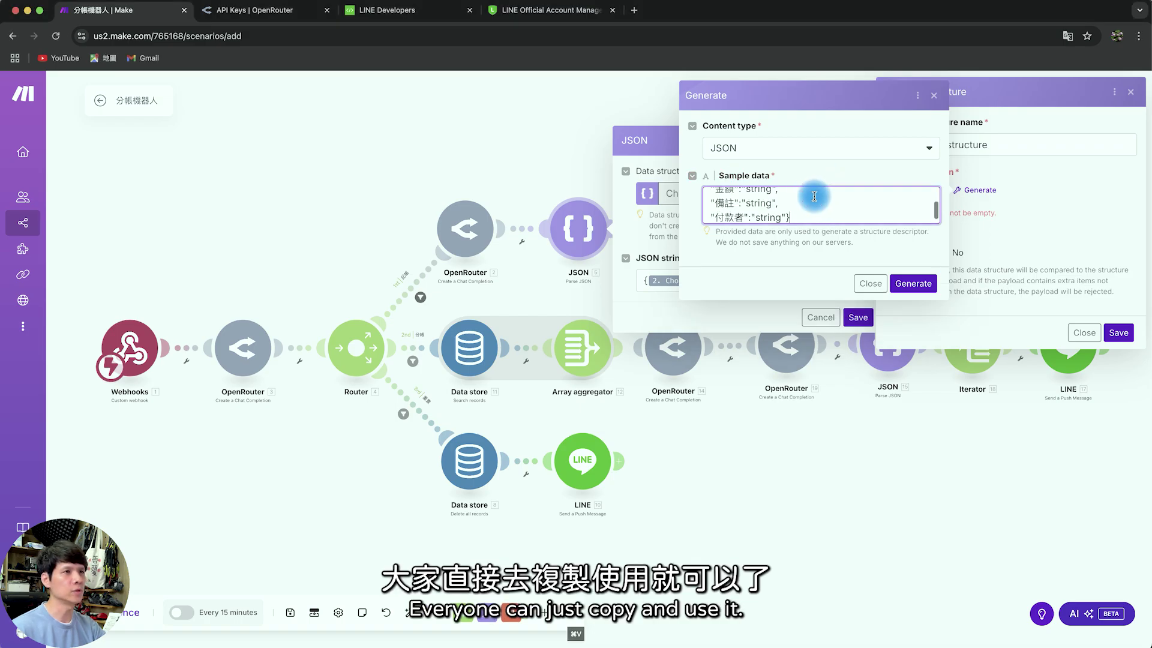
pyautogui.scroll(3, 802, 213)
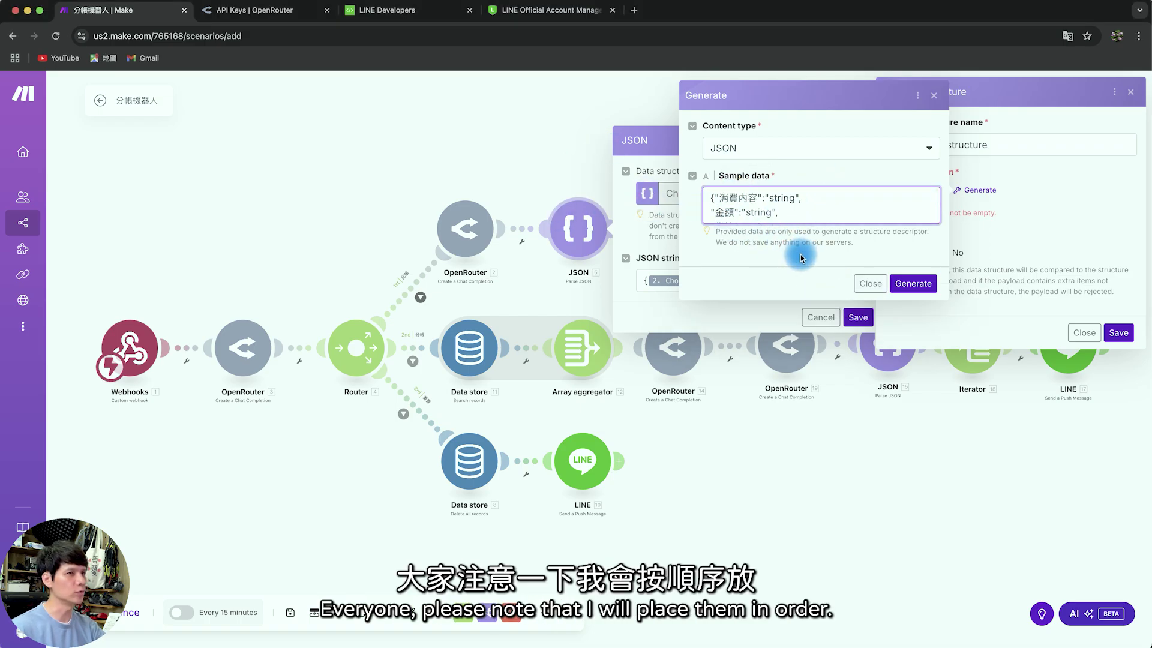
pyautogui.click(913, 284)
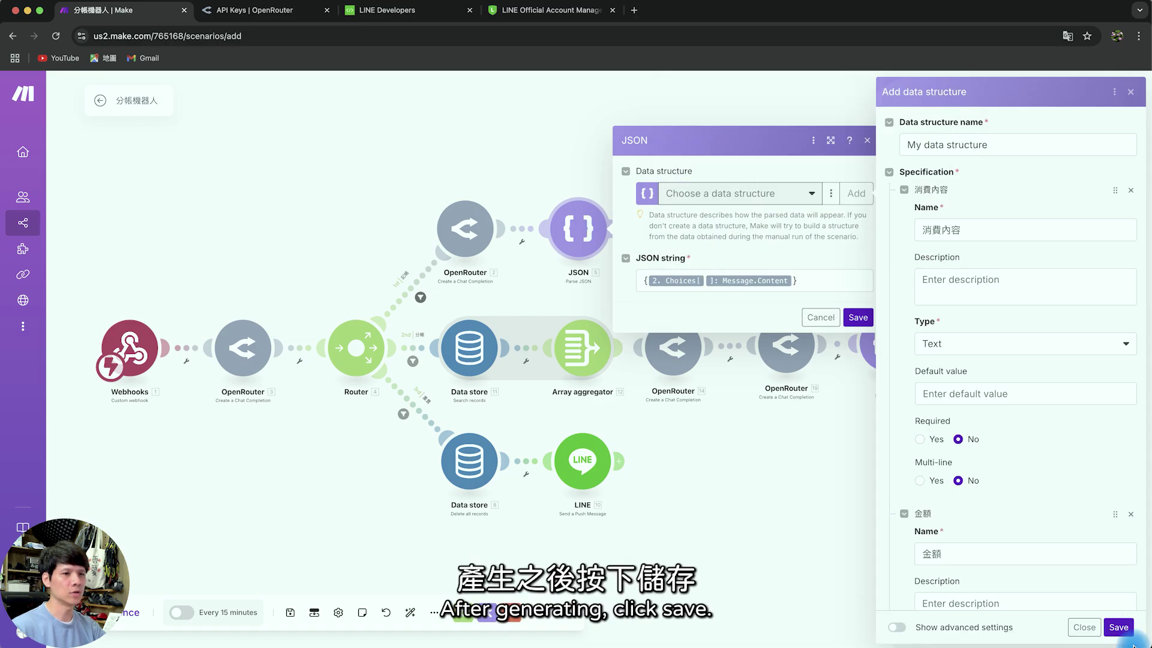
pyautogui.click(1118, 627)
pyautogui.click(857, 317)
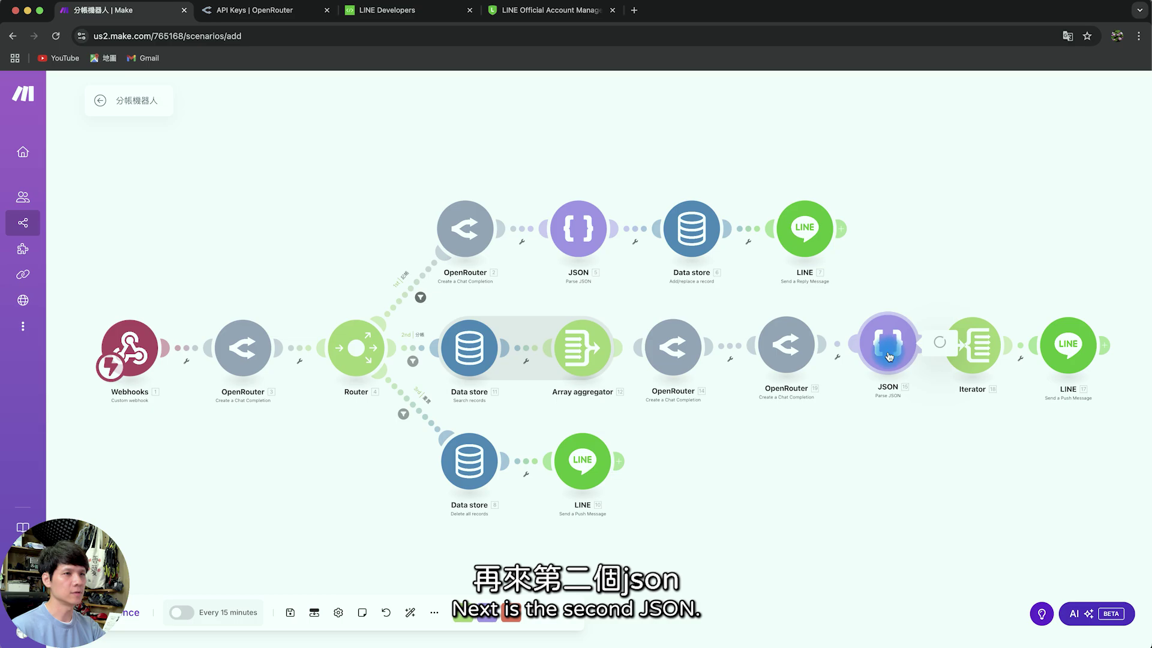
# - Generate a data structure for the middle branch's JSON module from sample JSON including 付款者UserID, 總付款, 應收/付 and 全部金額, and save the module
pyautogui.click(889, 357)
pyautogui.click(1116, 307)
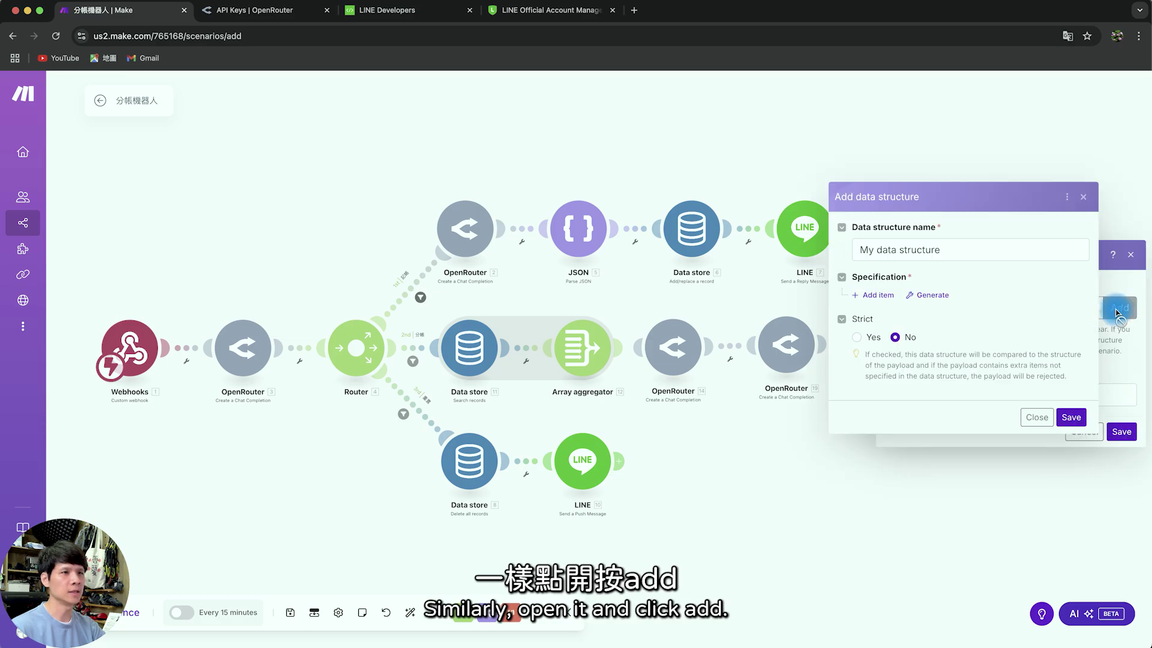
pyautogui.click(930, 298)
pyautogui.click(756, 304)
pyautogui.press('super+v')
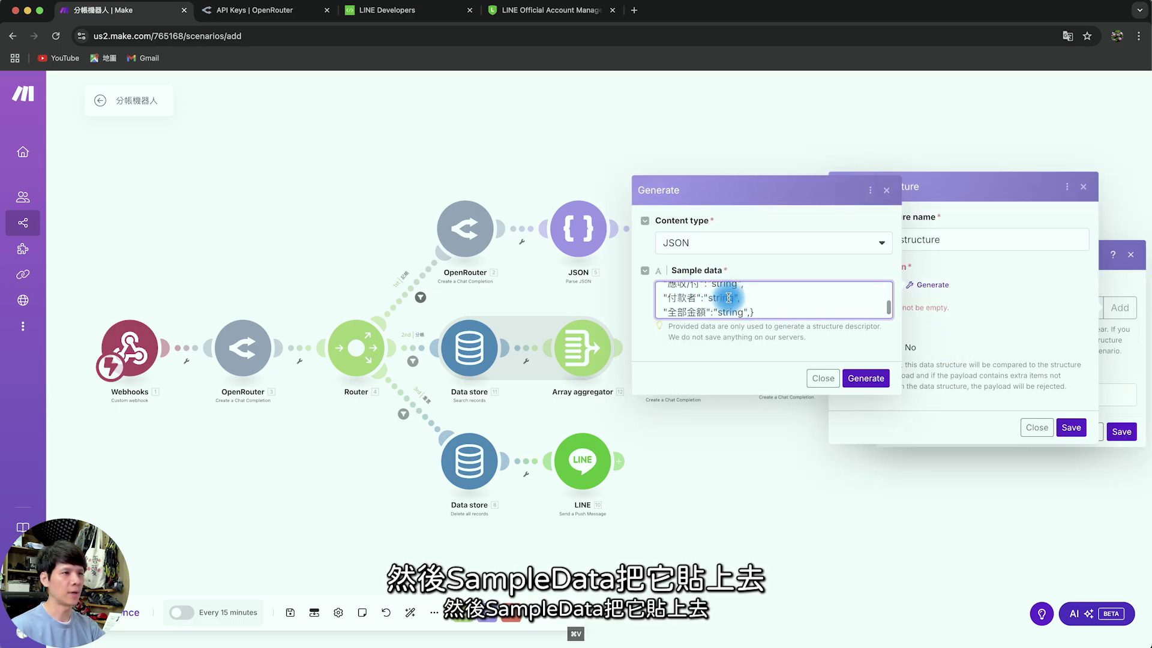
pyautogui.click(866, 378)
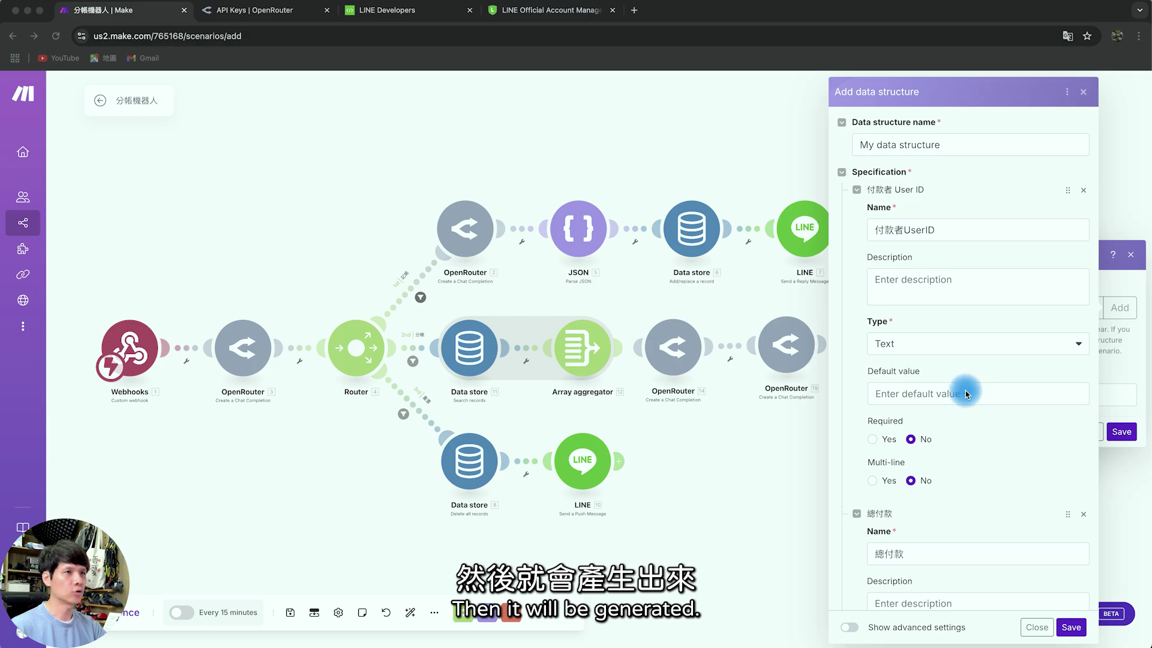
pyautogui.click(1072, 629)
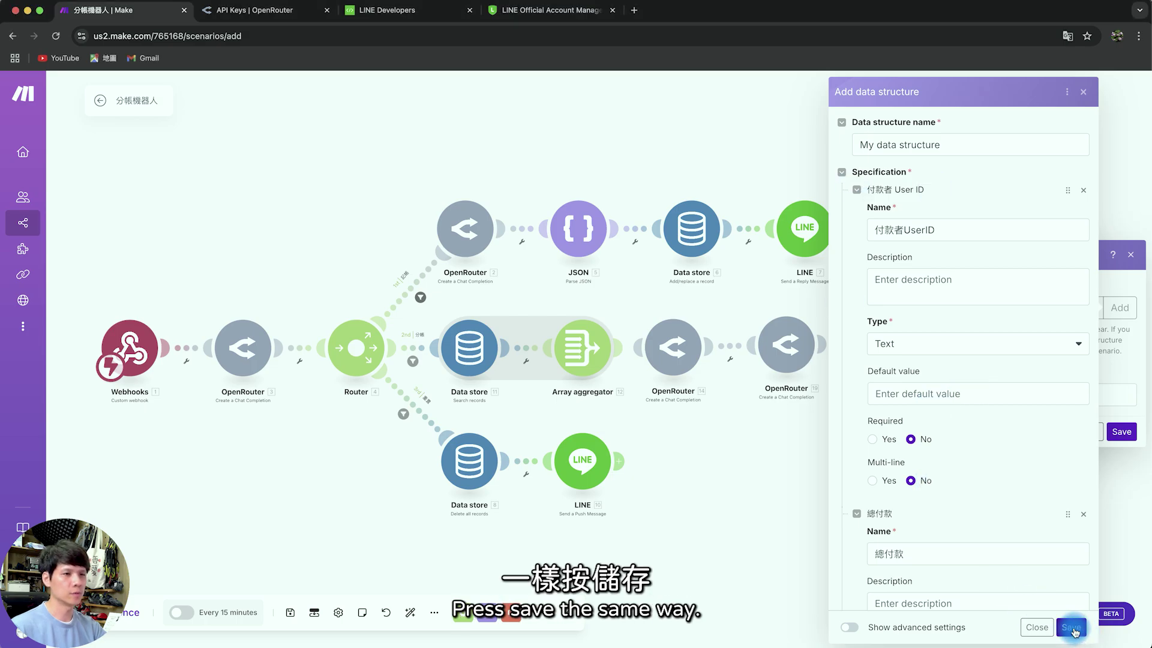
pyautogui.click(1121, 431)
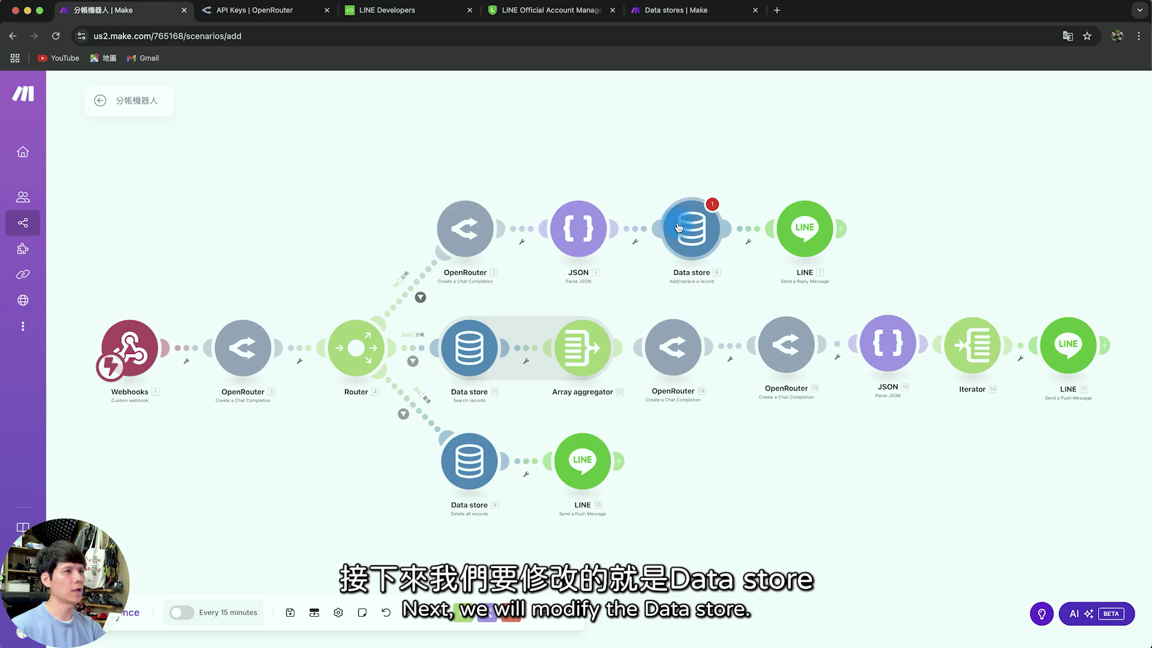
# - Start creating a data store in the upper branch's Data store module and open JSON sample generation for its new data structure
pyautogui.click(685, 243)
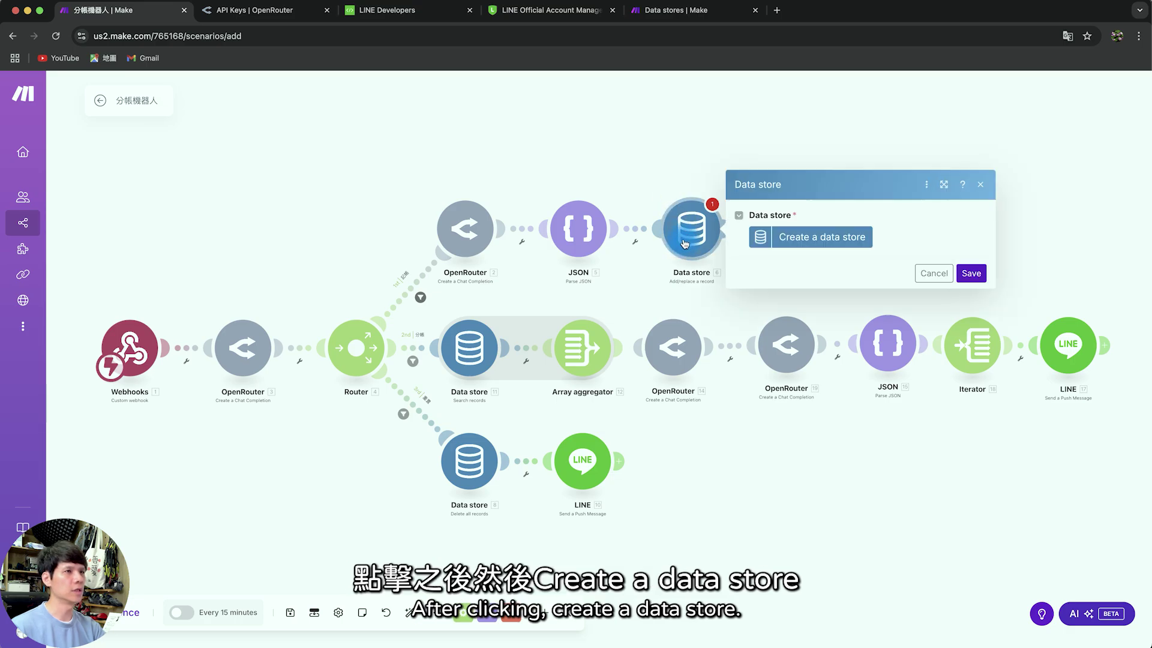
pyautogui.click(832, 243)
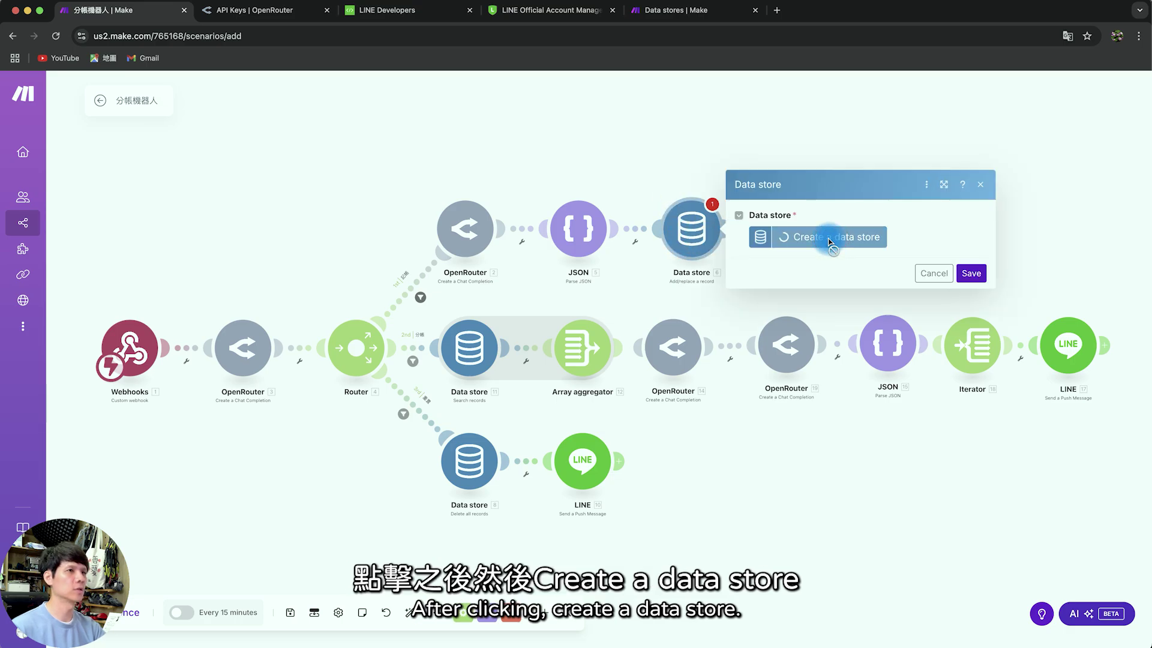
pyautogui.click(742, 212)
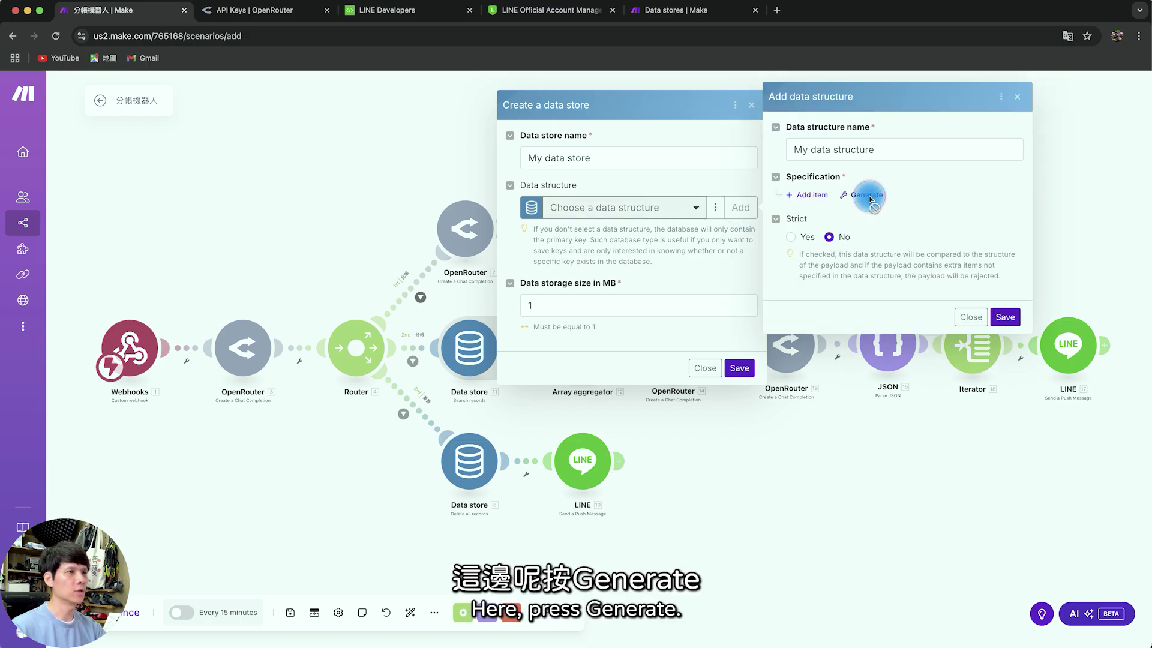
pyautogui.click(870, 199)
pyautogui.click(702, 201)
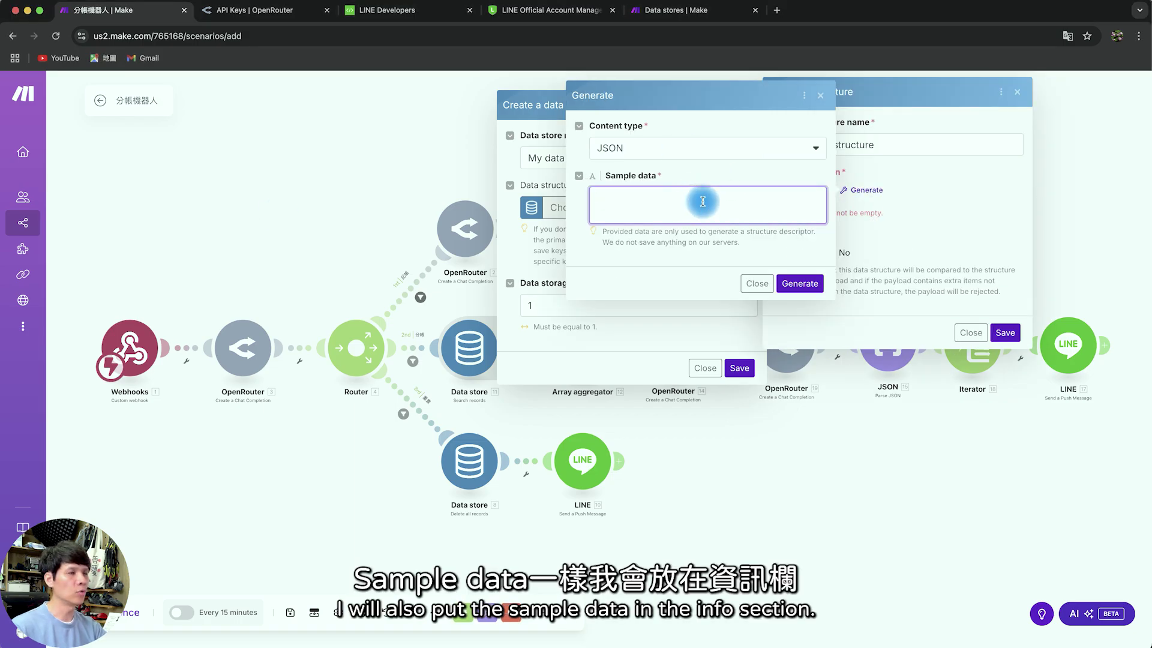